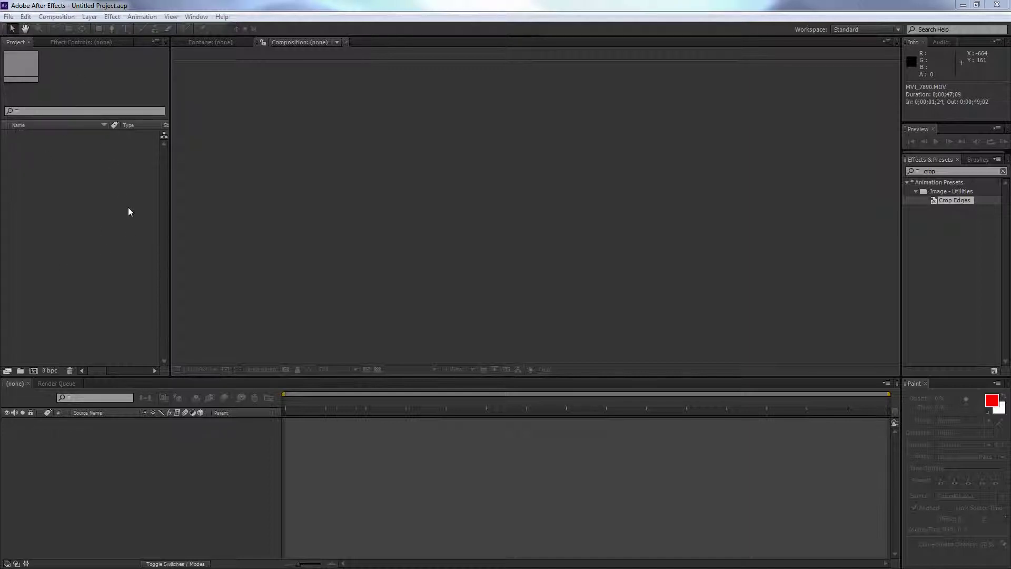
- Import MVI_7890.MOV from the GreenScreen Test folder and create a new composition from the clip
{"action": "double_click", "coordinate": [82, 217]}
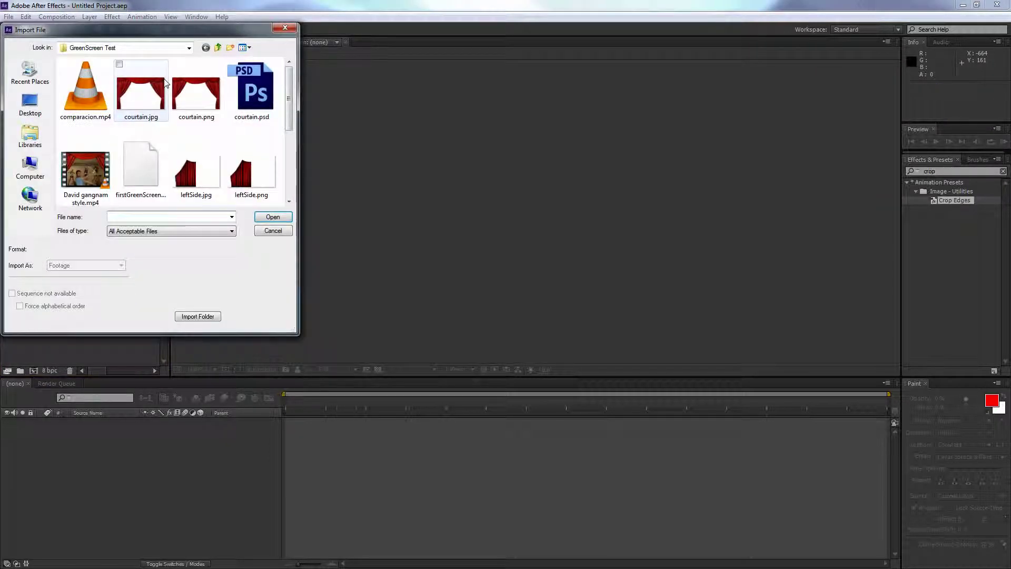
{"action": "left_click_drag", "start_coordinate": [298, 333], "coordinate": [658, 386]}
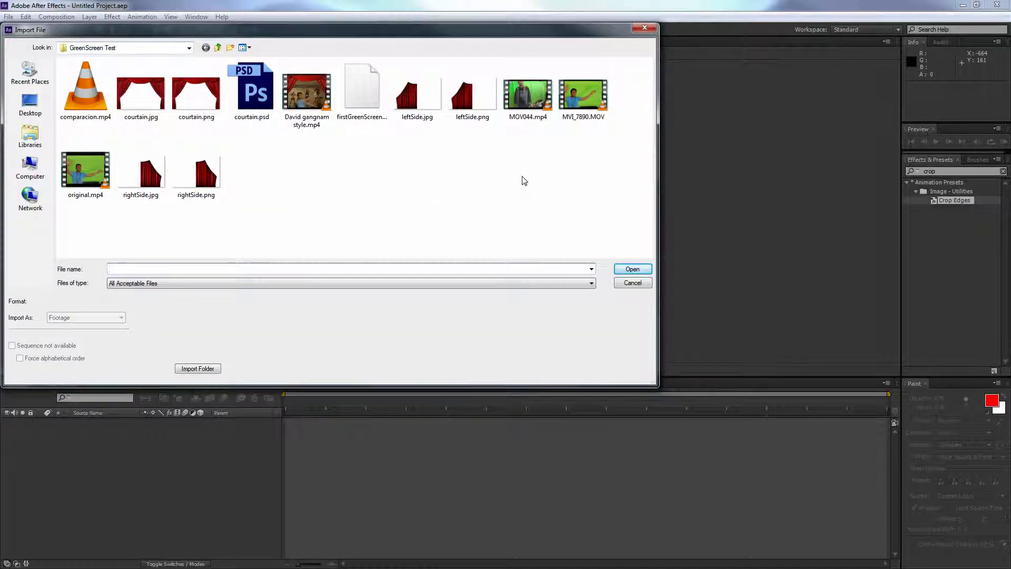
{"action": "double_click", "coordinate": [580, 103]}
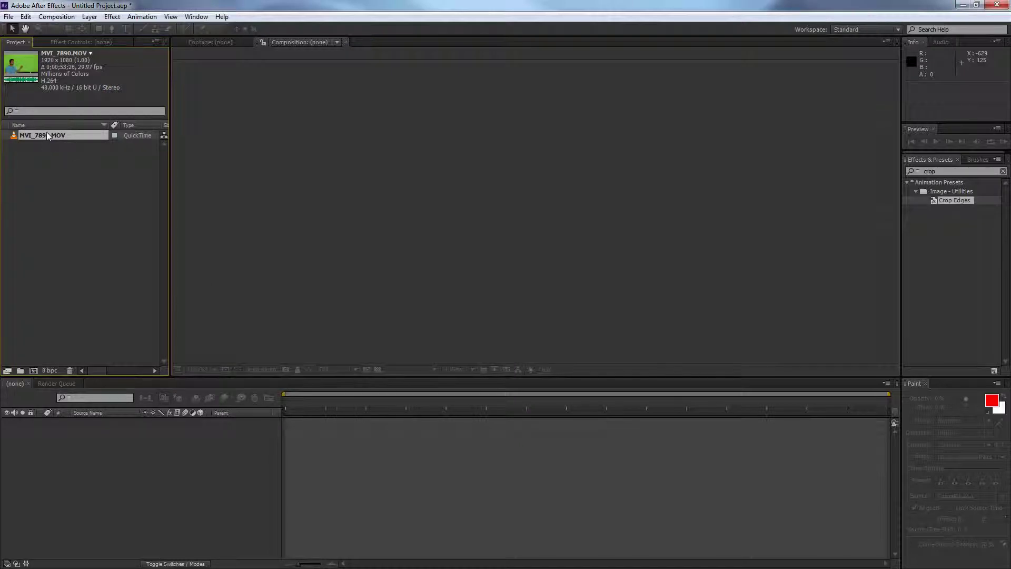
{"action": "left_click_drag", "start_coordinate": [54, 134], "coordinate": [66, 482]}
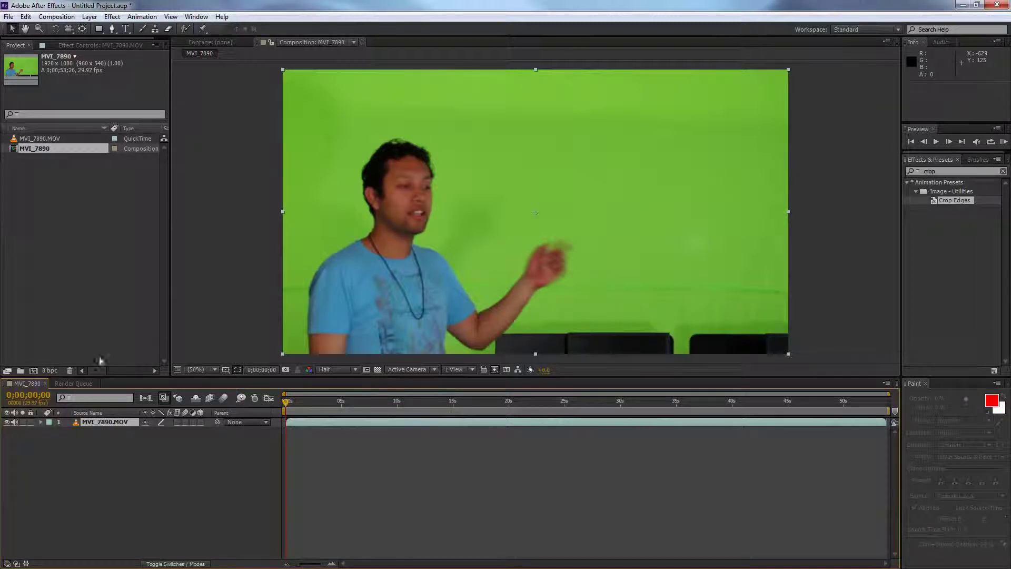
- Review the MVI_7890 composition's size, frame rate and duration settings, leaving them unmodified
{"action": "right_click", "coordinate": [32, 150]}
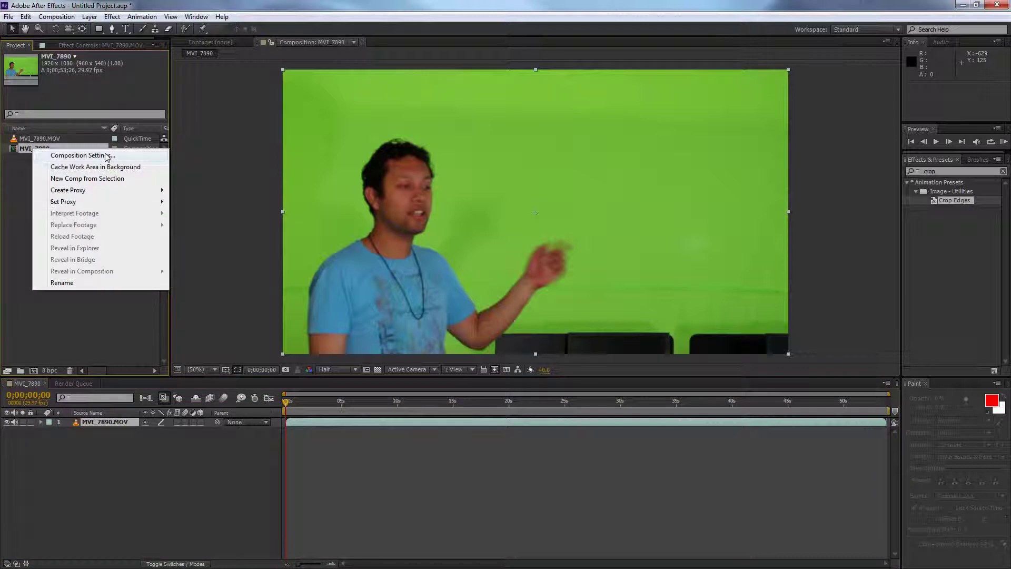
{"action": "left_click", "coordinate": [144, 157]}
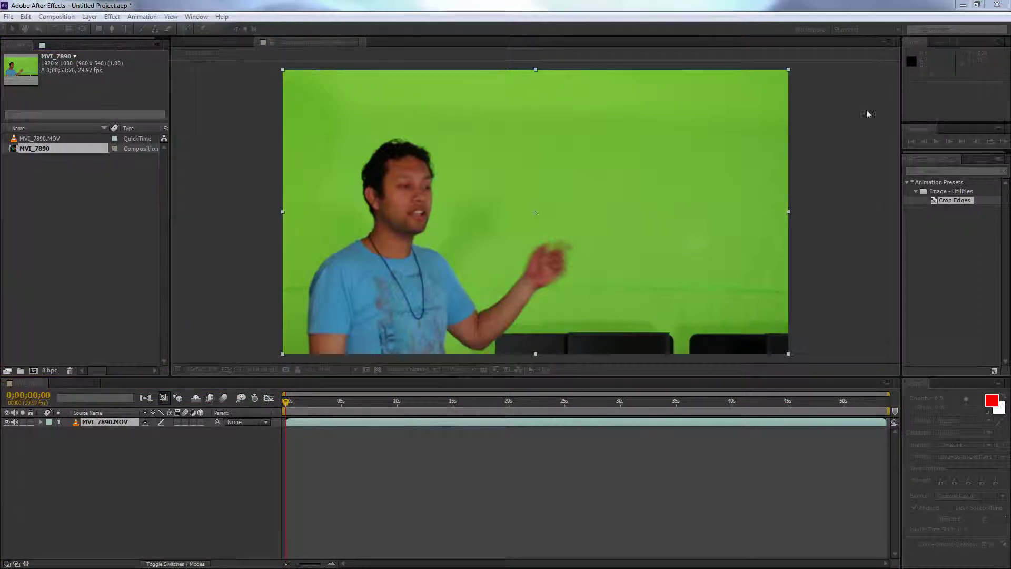
{"action": "left_click_drag", "start_coordinate": [589, 67], "coordinate": [372, 114]}
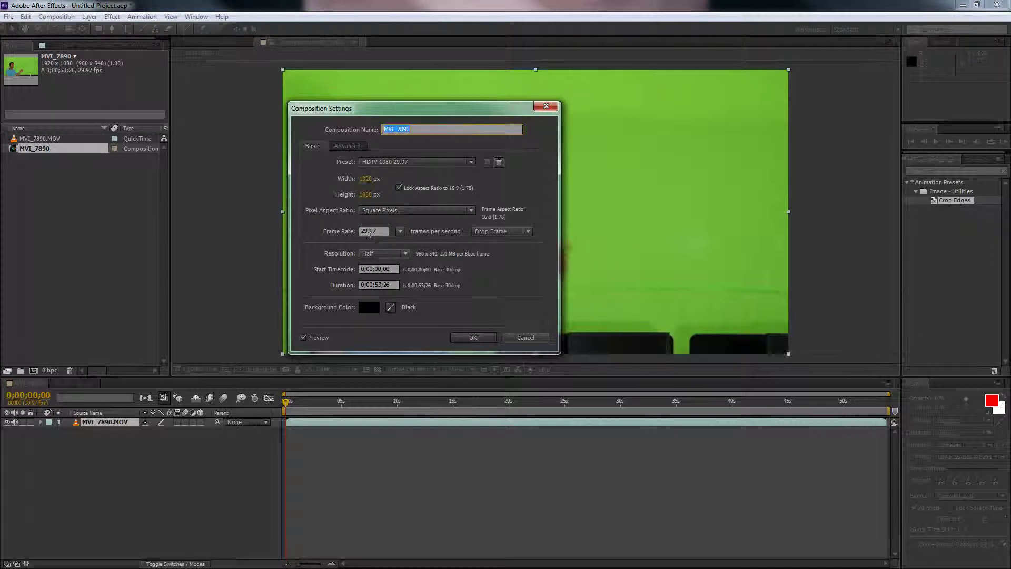
{"action": "left_click", "coordinate": [524, 338]}
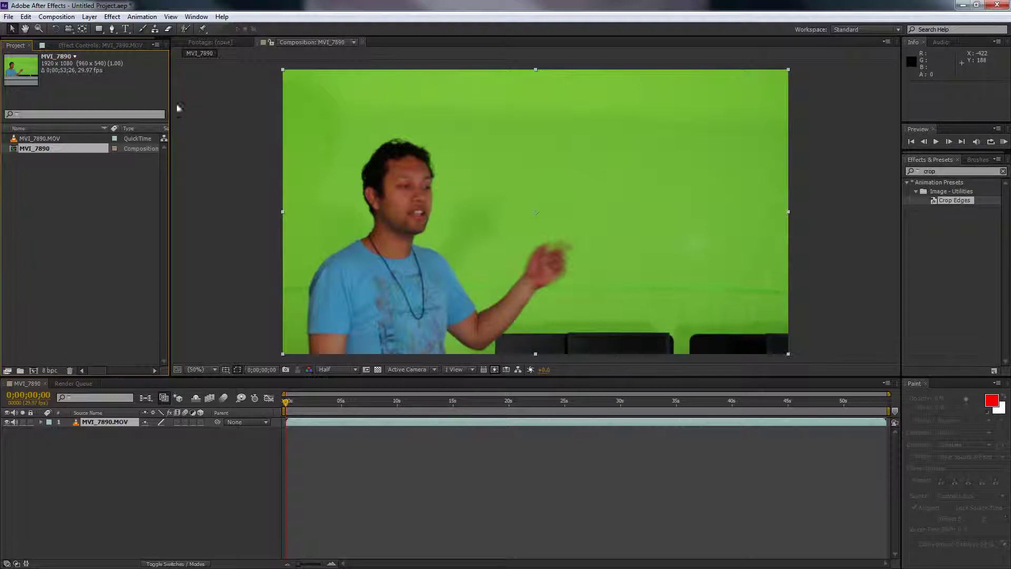
- Apply the Keylight (1.2) keying effect to the MVI_7890.MOV layer and sample the green backdrop as the Screen Colour
{"action": "left_click", "coordinate": [126, 529]}
{"action": "left_click", "coordinate": [99, 423]}
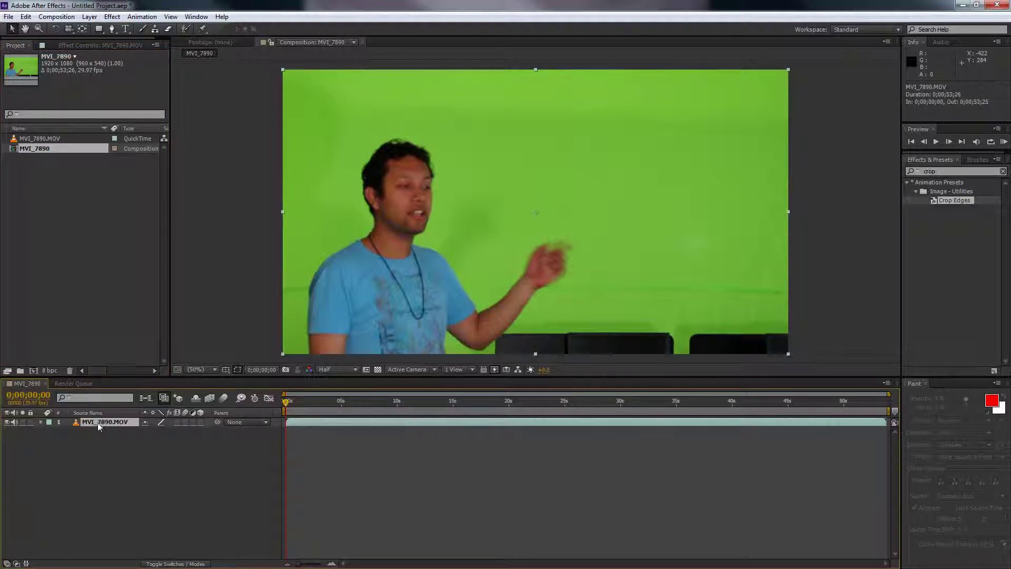
{"action": "left_click", "coordinate": [111, 17]}
{"action": "mouse_move", "coordinate": [29, 164]}
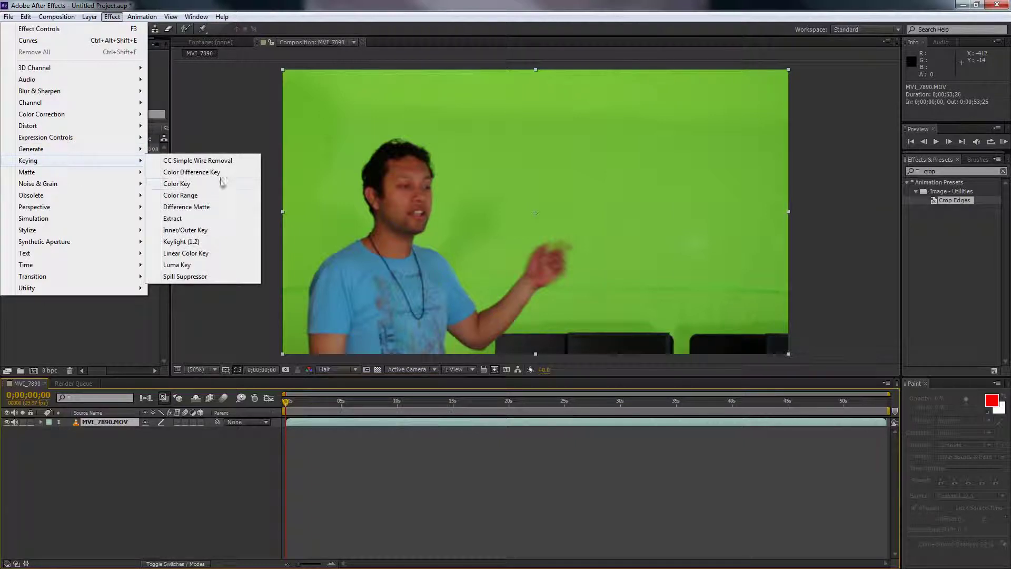
{"action": "left_click", "coordinate": [208, 241]}
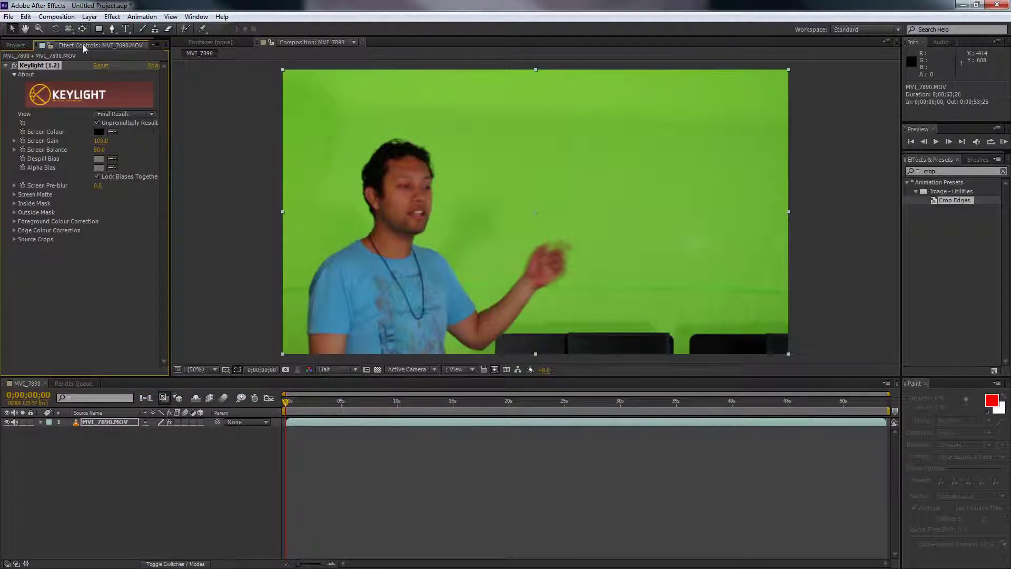
{"action": "left_click", "coordinate": [112, 132]}
{"action": "left_click", "coordinate": [490, 195]}
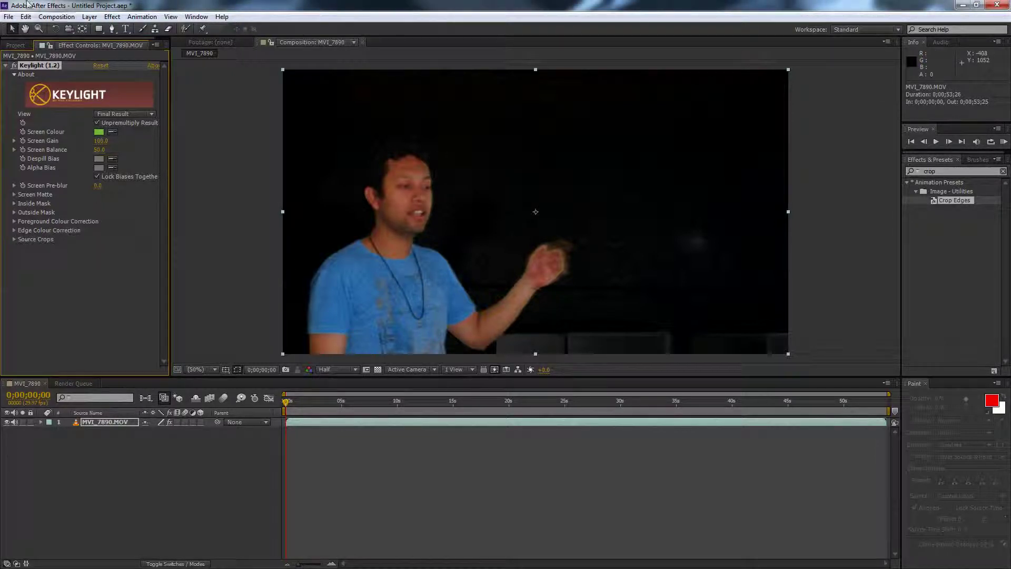
- Import BestHDWallpapersPack669_19.jpg and place it beneath the keyed footage layer as the background, checking the composite over the first seconds
{"action": "left_click", "coordinate": [19, 46]}
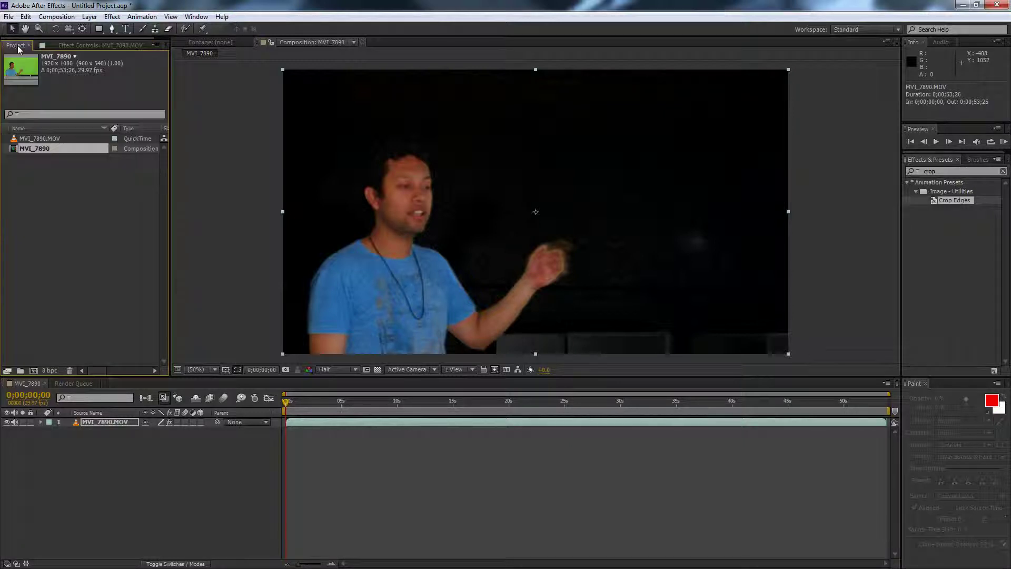
{"action": "double_click", "coordinate": [74, 189]}
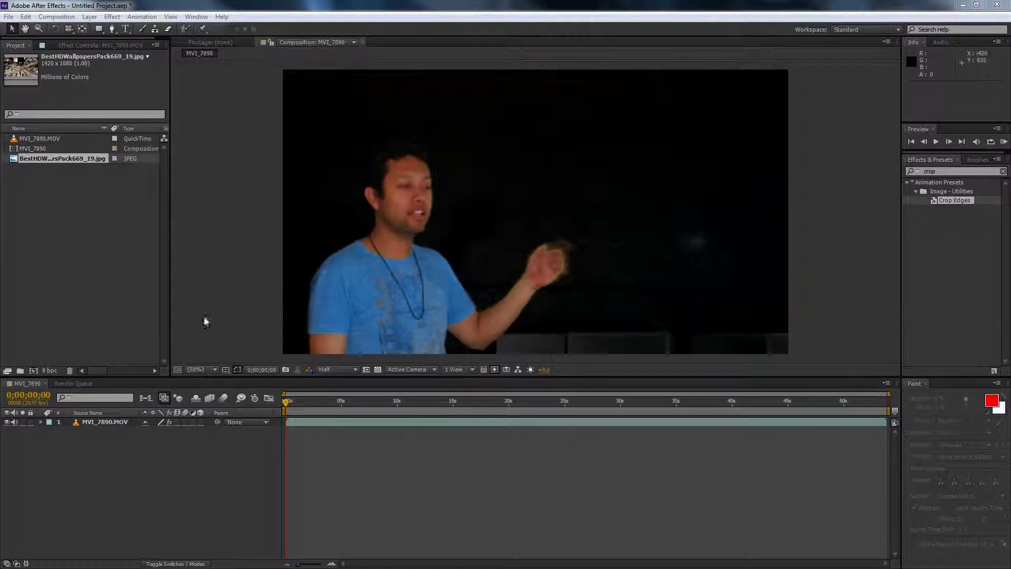
{"action": "left_click_drag", "start_coordinate": [57, 159], "coordinate": [74, 438]}
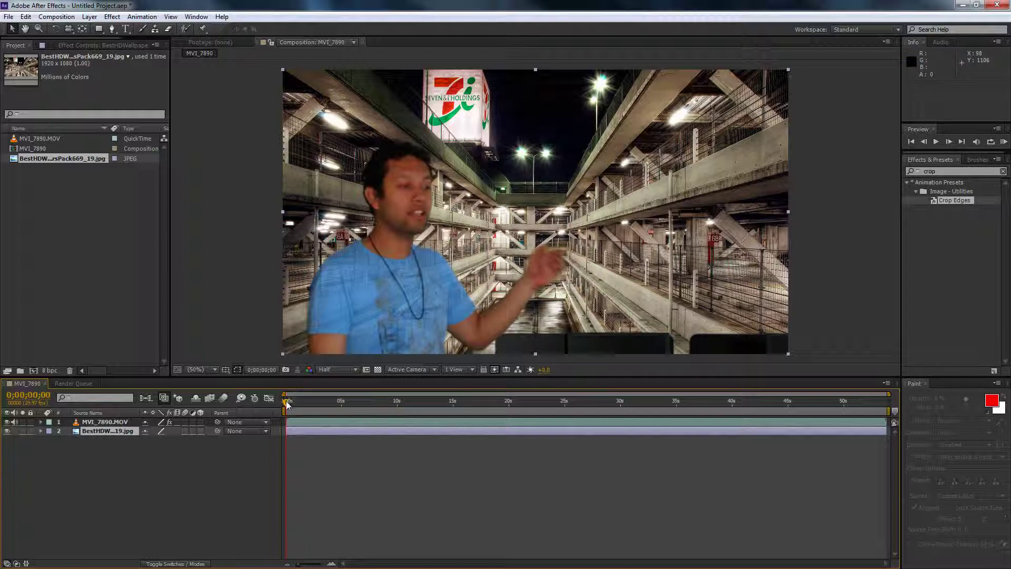
{"action": "left_click_drag", "start_coordinate": [287, 404], "coordinate": [370, 407]}
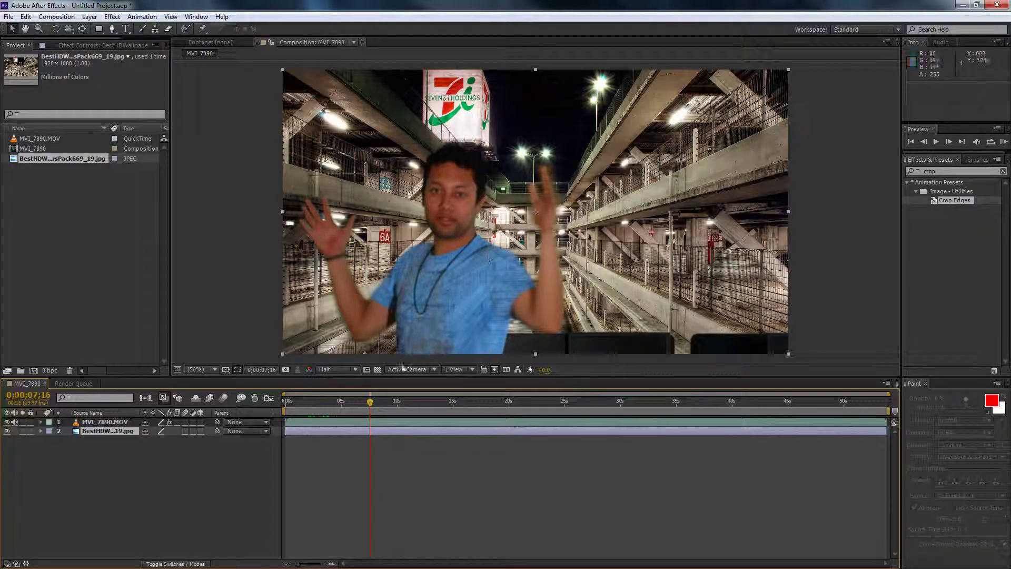
{"action": "left_click_drag", "start_coordinate": [315, 402], "coordinate": [286, 403]}
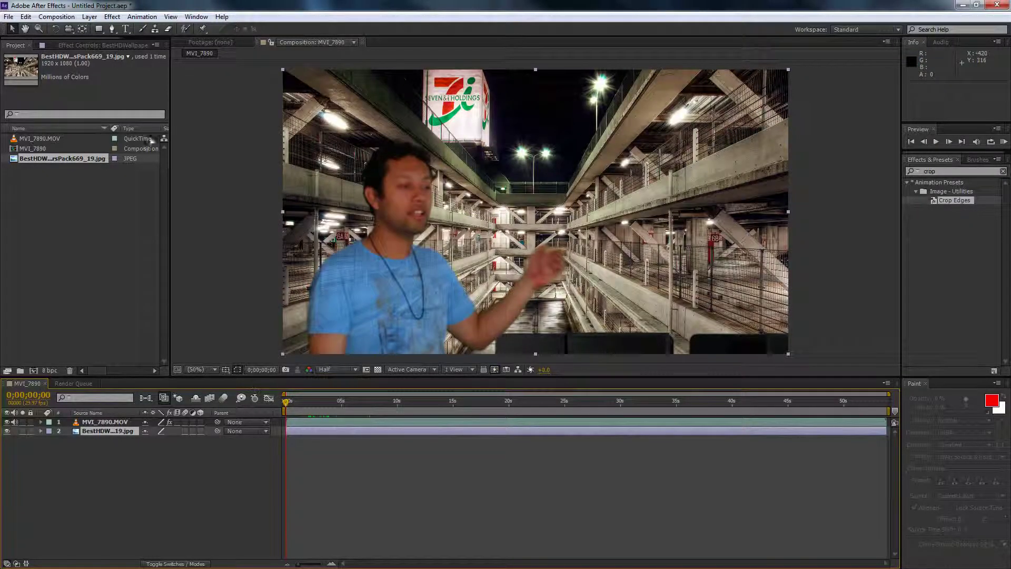
- Switch the Keylight view on the MVI_7890.MOV layer to Screen Matte
{"action": "left_click", "coordinate": [104, 424]}
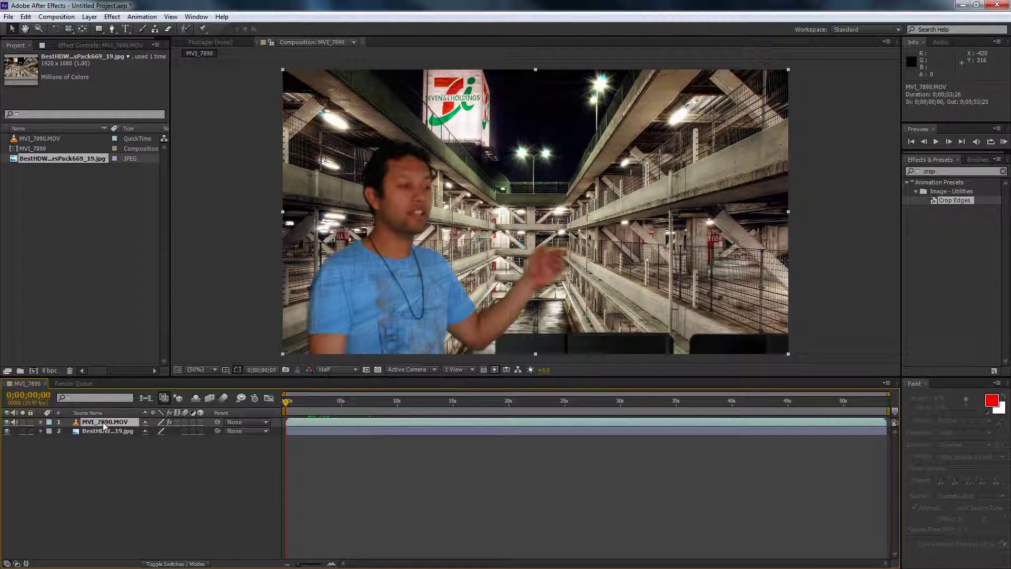
{"action": "left_click", "coordinate": [80, 46]}
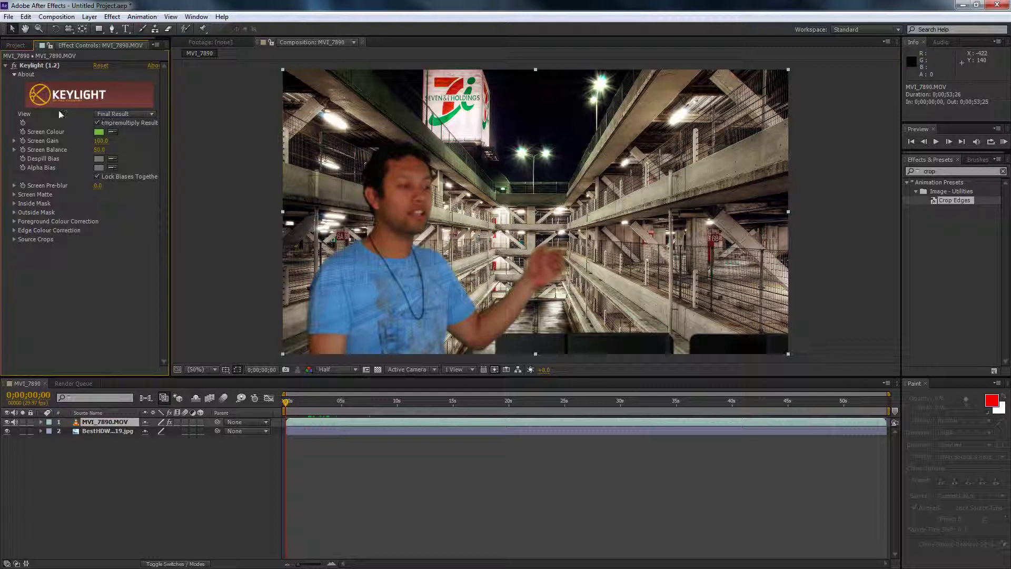
{"action": "left_click", "coordinate": [134, 115]}
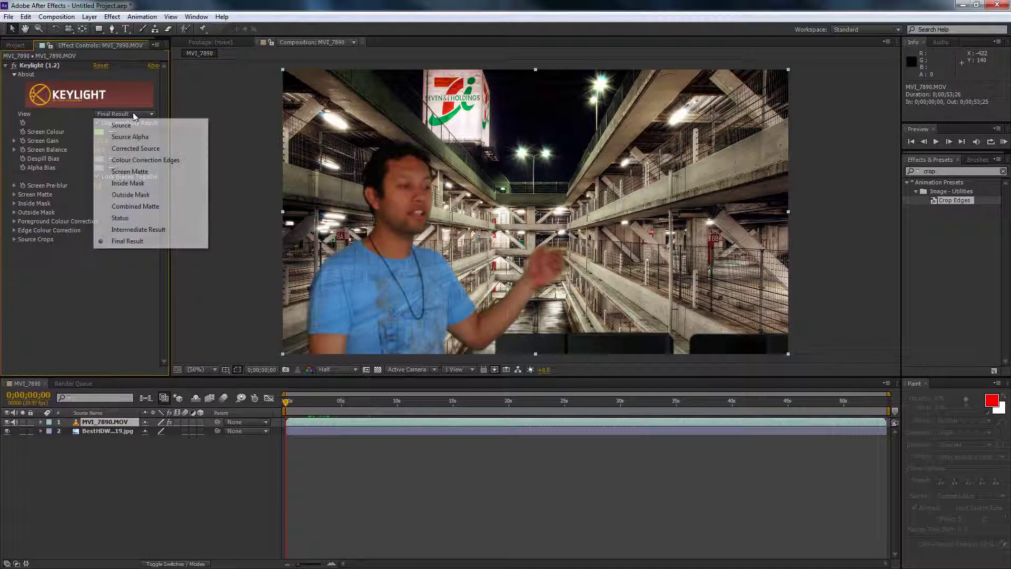
{"action": "left_click", "coordinate": [140, 172]}
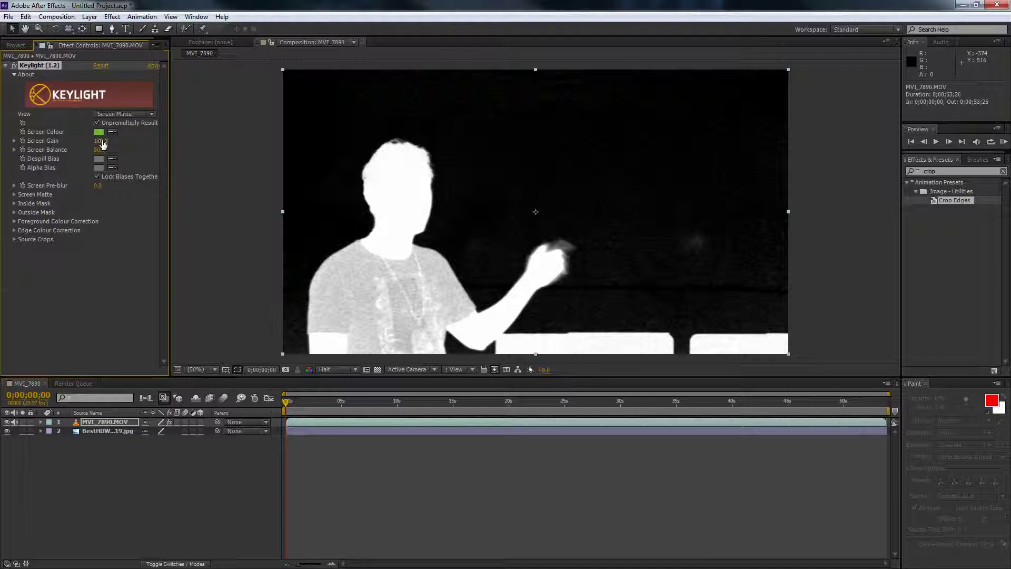
- Try lower and higher Screen Gain values to compare their effect on the matte
{"action": "left_click_drag", "start_coordinate": [103, 143], "coordinate": [84, 142]}
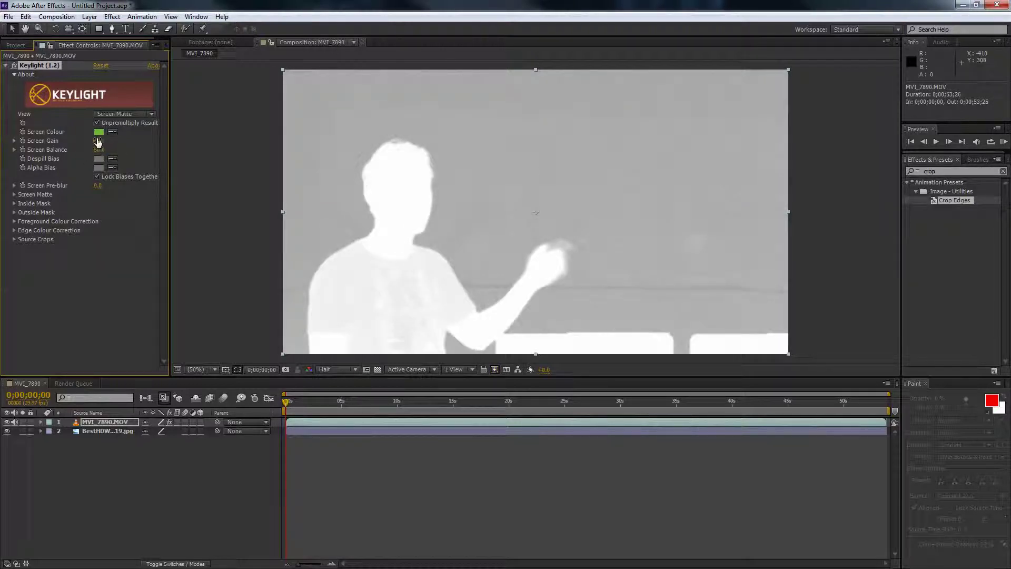
{"action": "left_click_drag", "start_coordinate": [99, 140], "coordinate": [316, 221]}
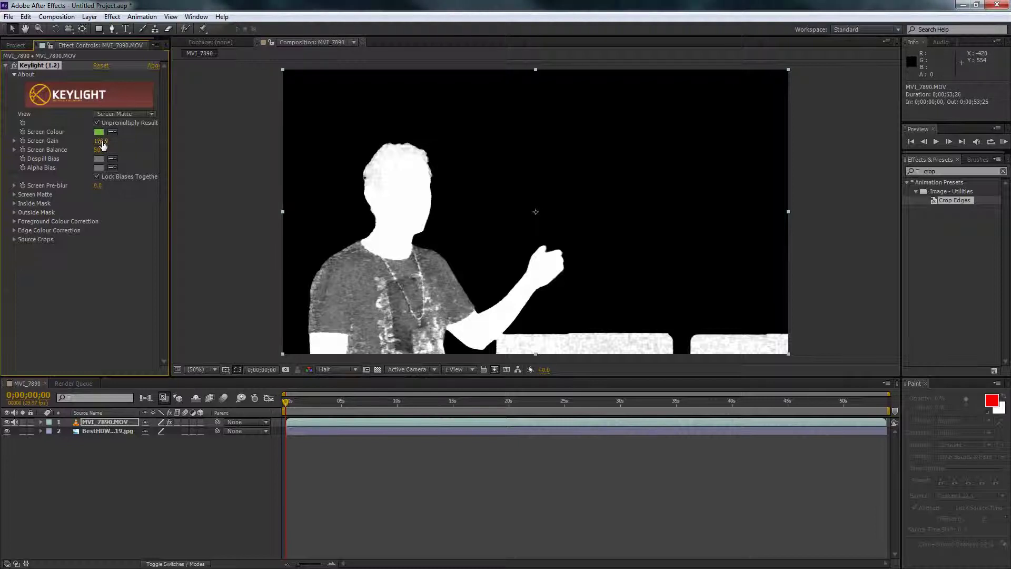
{"action": "left_click_drag", "start_coordinate": [108, 145], "coordinate": [49, 141]}
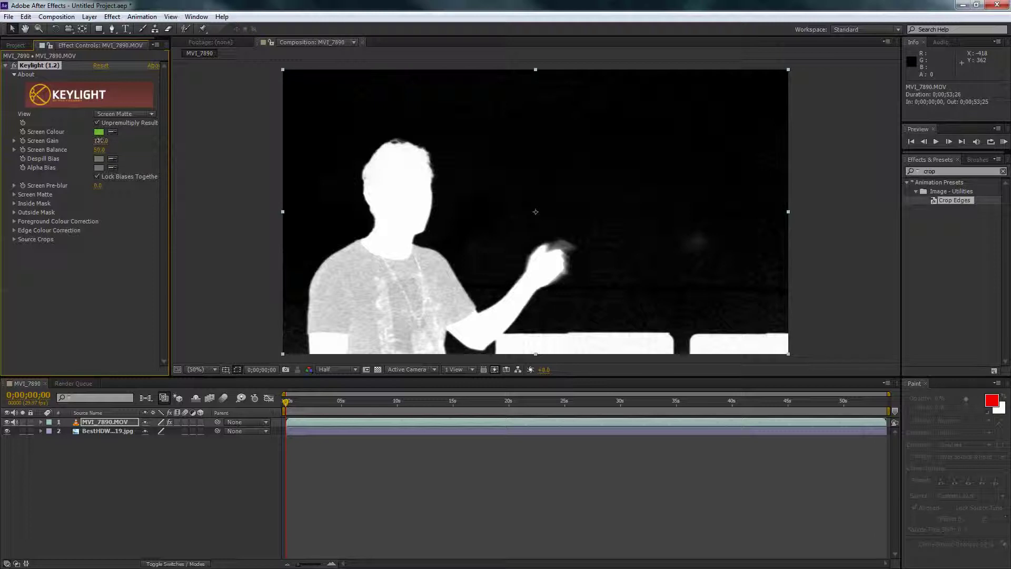
{"action": "left_click", "coordinate": [100, 141]}
{"action": "key", "text": "Return"}
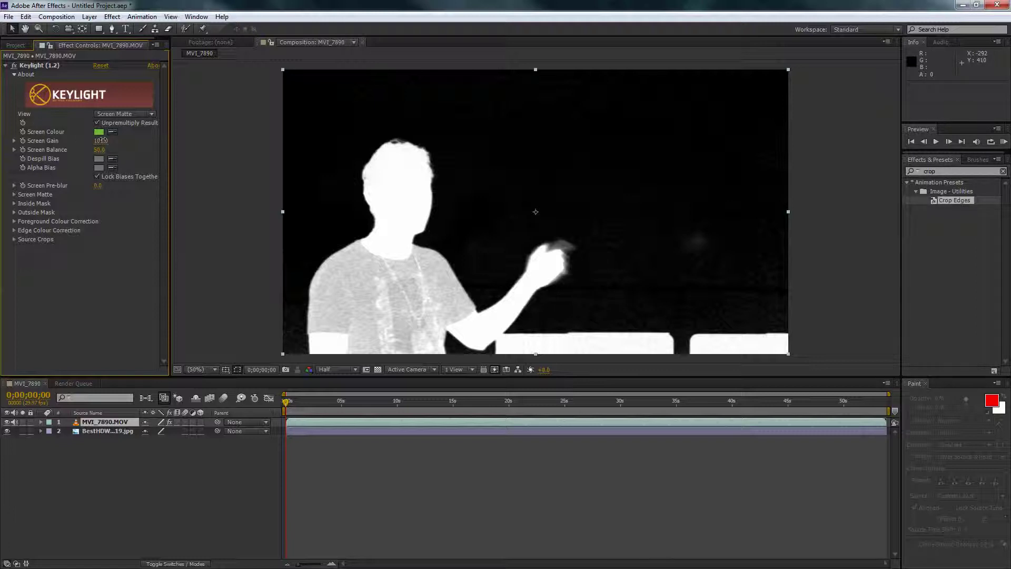
{"action": "left_click_drag", "start_coordinate": [102, 140], "coordinate": [106, 139]}
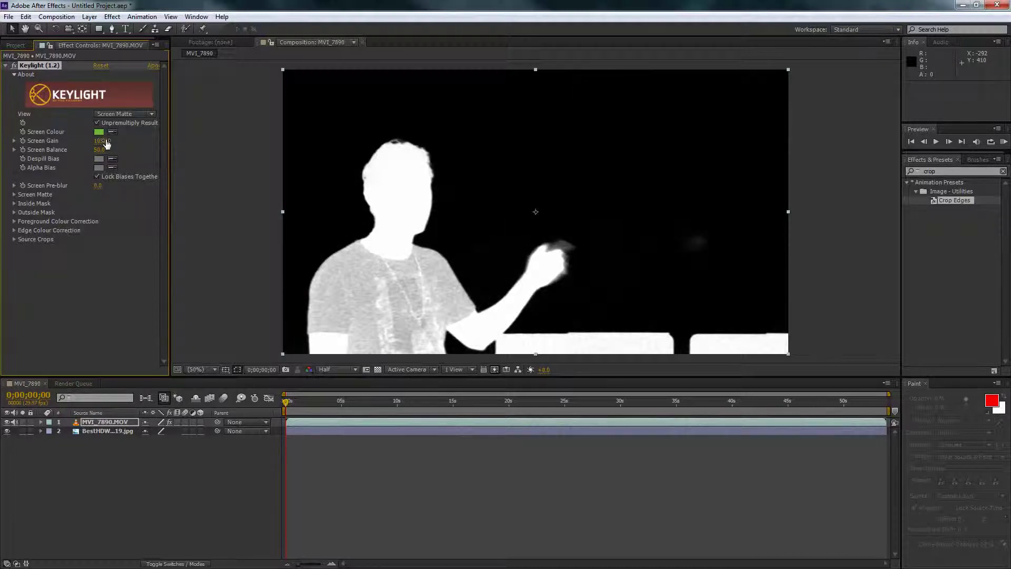
- Reveal the Screen Matte settings and set Keylight's Screen Gain to 103
{"action": "left_click", "coordinate": [14, 195]}
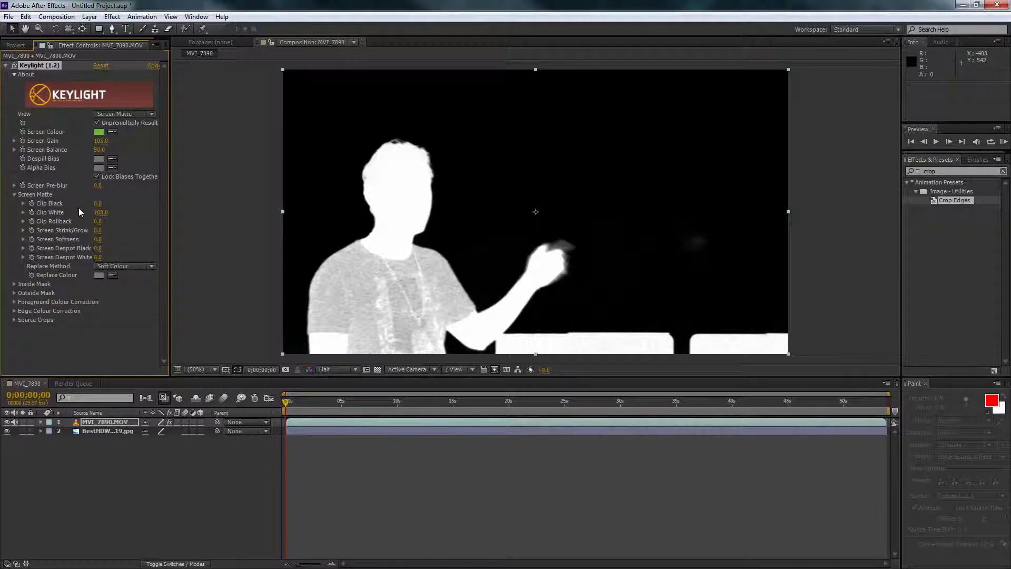
{"action": "left_click", "coordinate": [100, 140]}
{"action": "type", "text": "103"}
{"action": "key", "text": "Return"}
- Set the Screen Matte's Clip Black to 12 and Clip White to 74
{"action": "left_click_drag", "start_coordinate": [97, 207], "coordinate": [100, 203]}
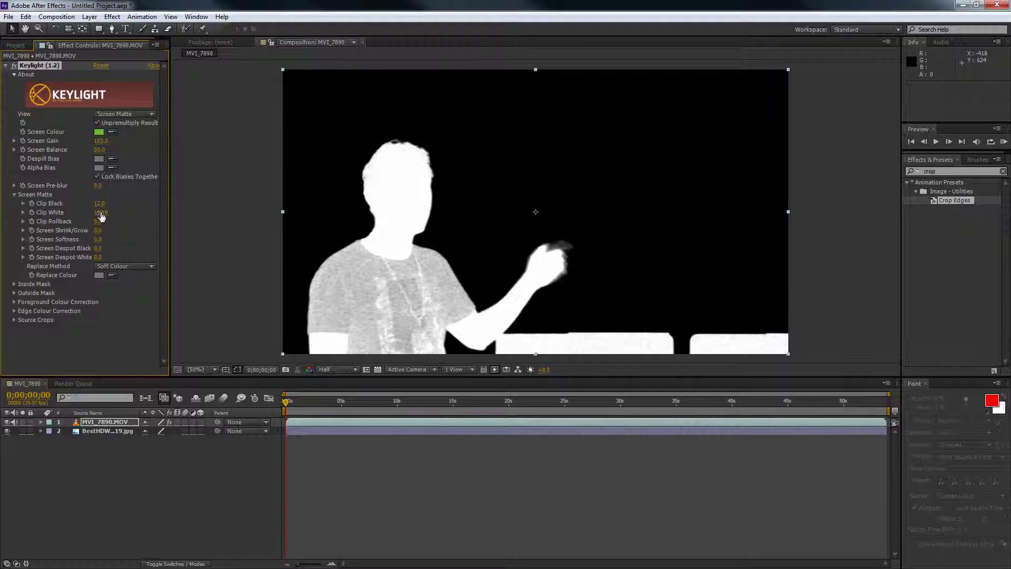
{"action": "left_click_drag", "start_coordinate": [101, 216], "coordinate": [91, 214]}
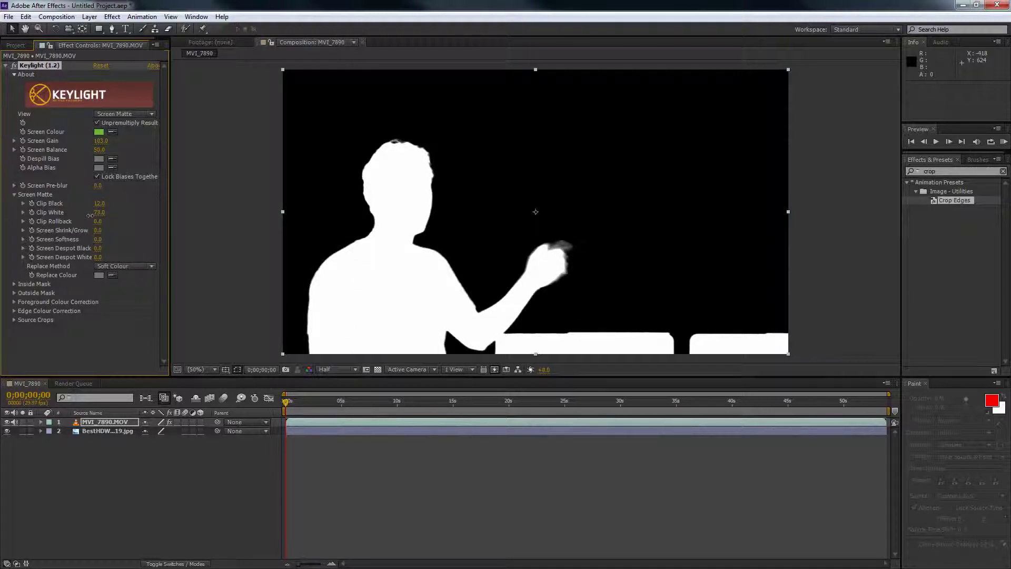
{"action": "left_click_drag", "start_coordinate": [90, 216], "coordinate": [91, 214]}
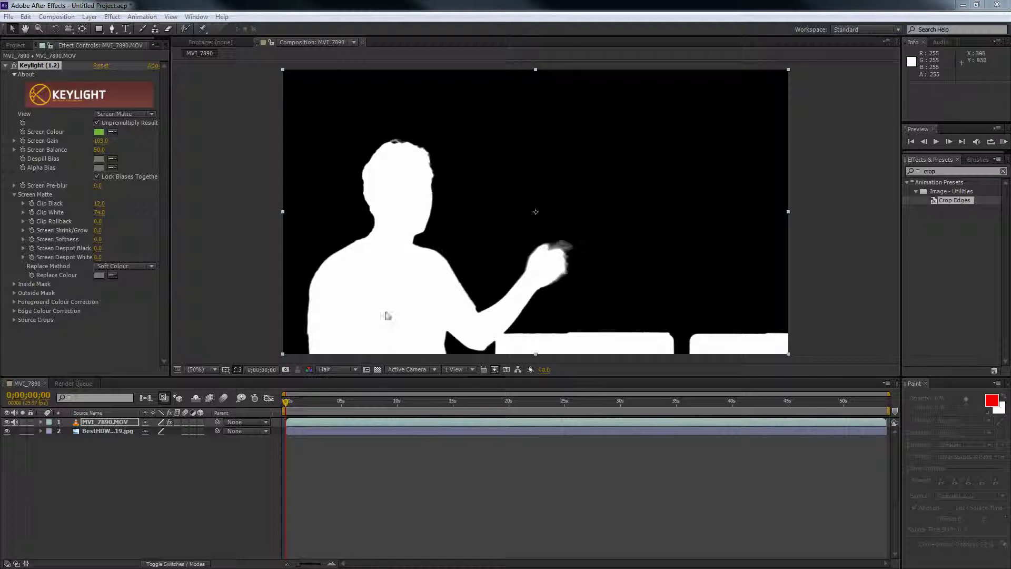
- Return the Keylight view to Final Result and enable colour correction for the foreground
{"action": "left_click", "coordinate": [148, 115]}
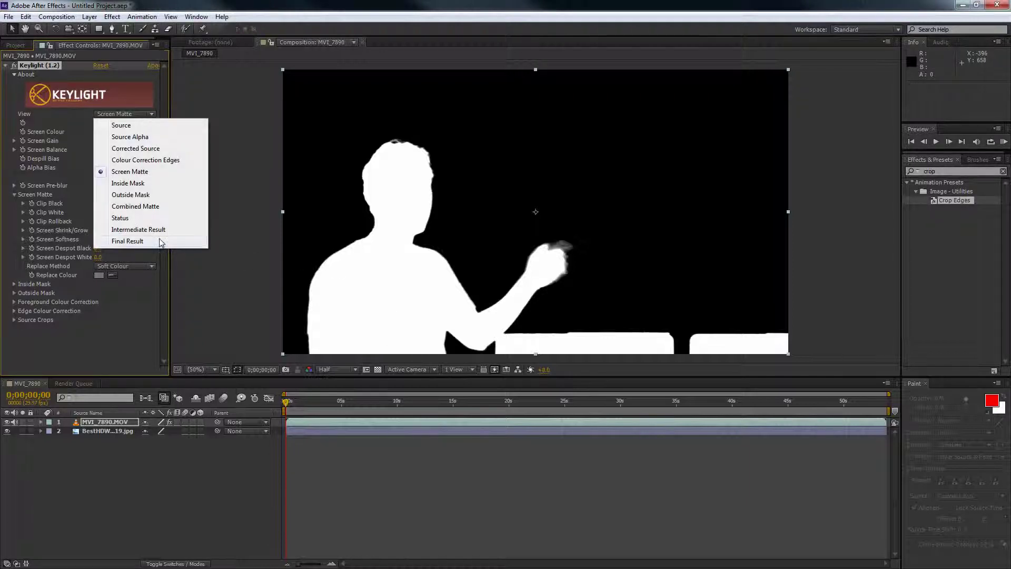
{"action": "left_click", "coordinate": [127, 241]}
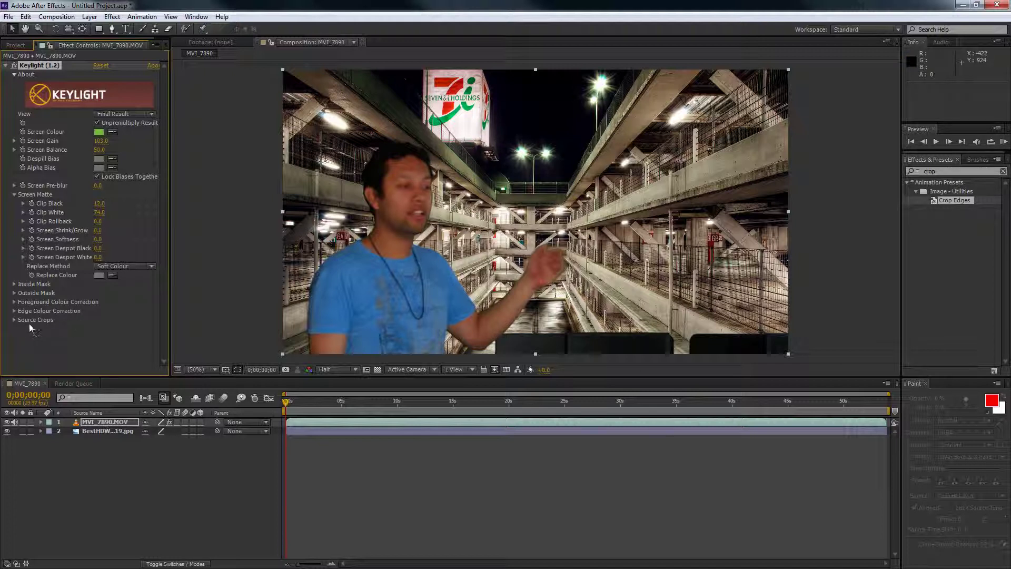
{"action": "left_click", "coordinate": [14, 301]}
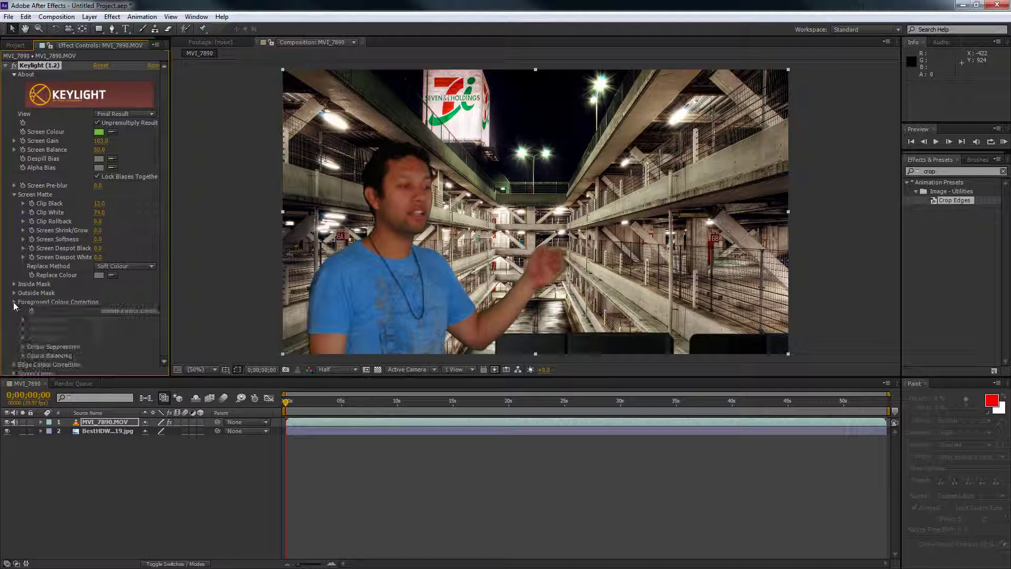
{"action": "left_click", "coordinate": [96, 311]}
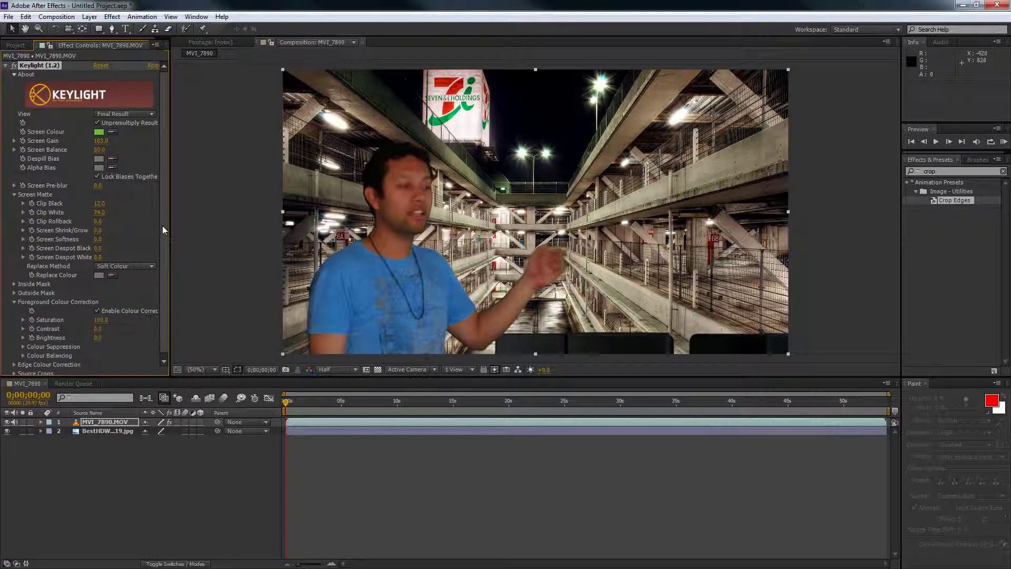
{"action": "scroll", "coordinate": [163, 230], "scroll_direction": "down", "scroll_amount": 1}
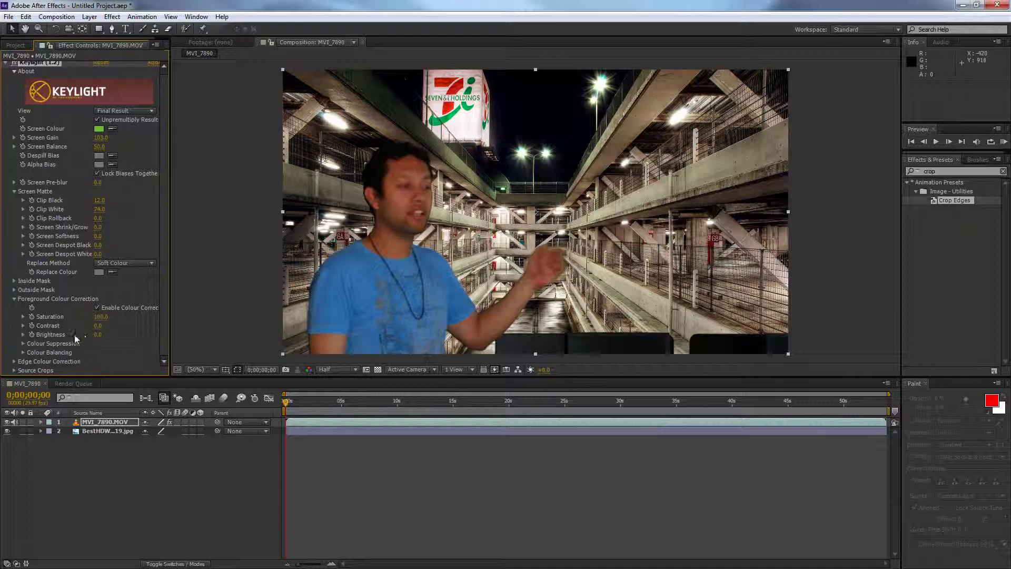
- Set the foreground colour correction's Brightness to 22, Contrast to 34 and Saturation to 75
{"action": "left_click_drag", "start_coordinate": [97, 334], "coordinate": [106, 334]}
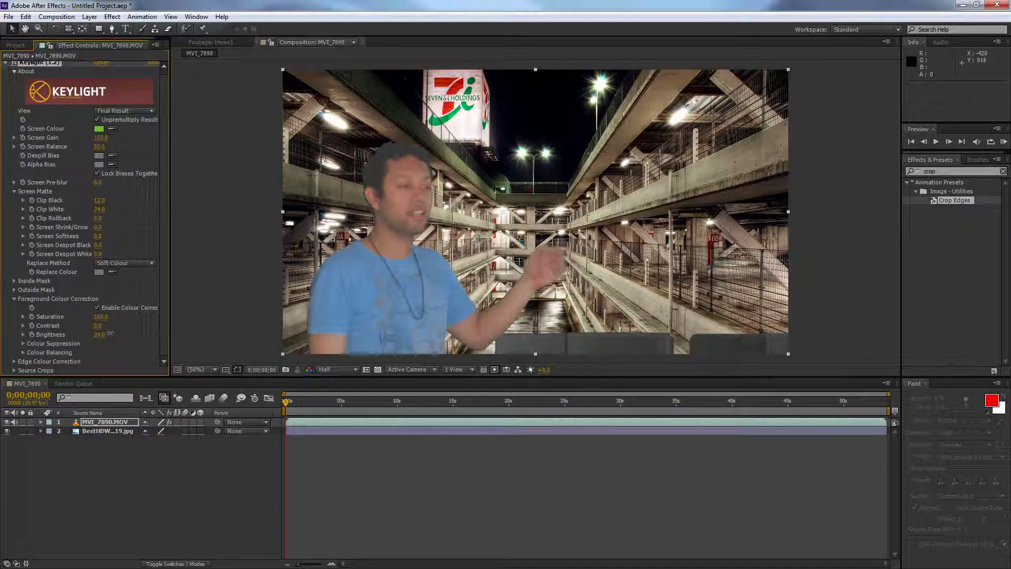
{"action": "left_click_drag", "start_coordinate": [97, 327], "coordinate": [115, 324]}
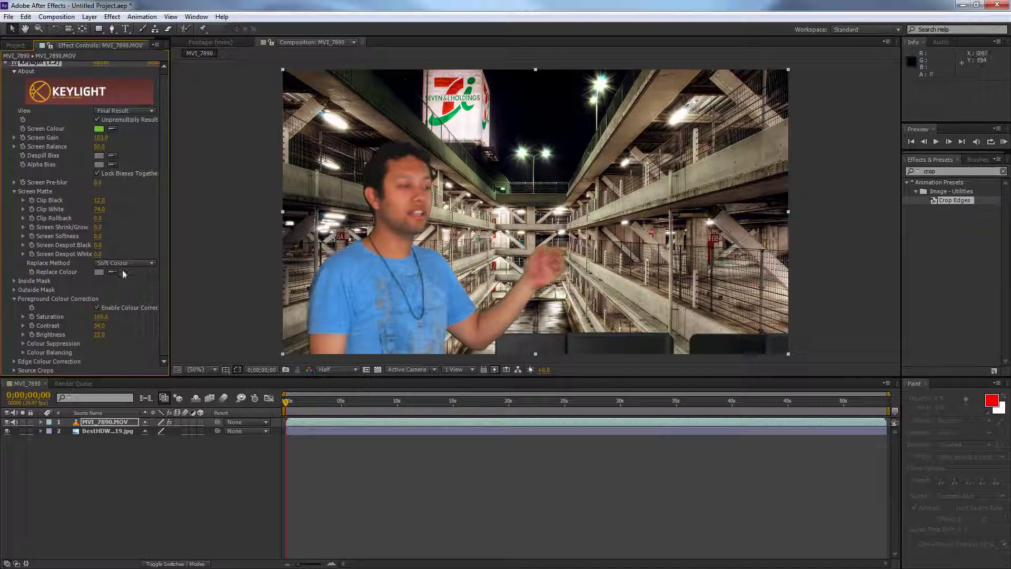
{"action": "left_click_drag", "start_coordinate": [101, 316], "coordinate": [89, 316]}
- Compare the clip with foreground colour correction off and on, and set its Brightness to 20
{"action": "left_click", "coordinate": [96, 307]}
{"action": "left_click", "coordinate": [96, 307]}
{"action": "left_click", "coordinate": [96, 308]}
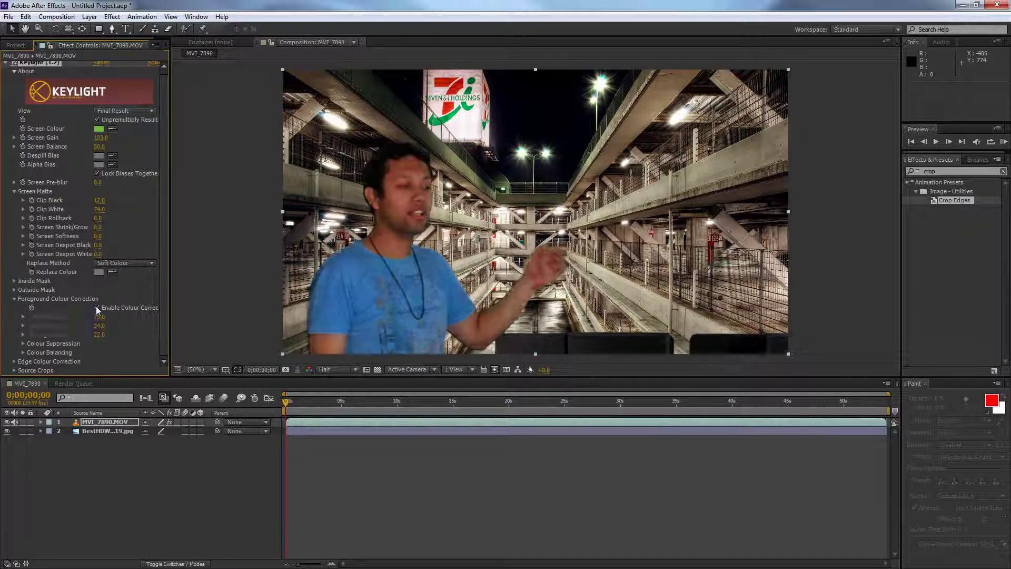
{"action": "left_click", "coordinate": [96, 307]}
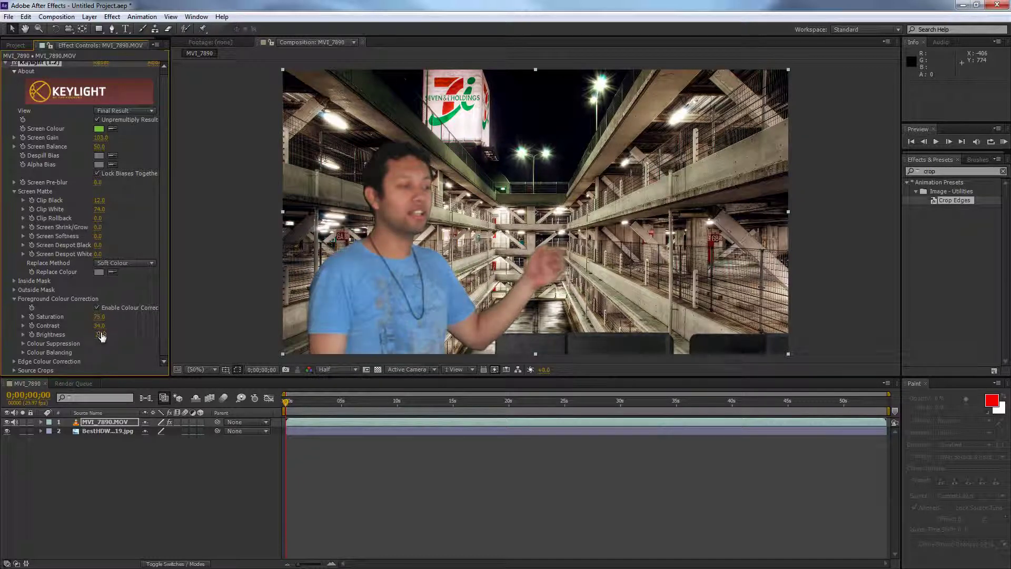
{"action": "left_click_drag", "start_coordinate": [98, 334], "coordinate": [100, 332]}
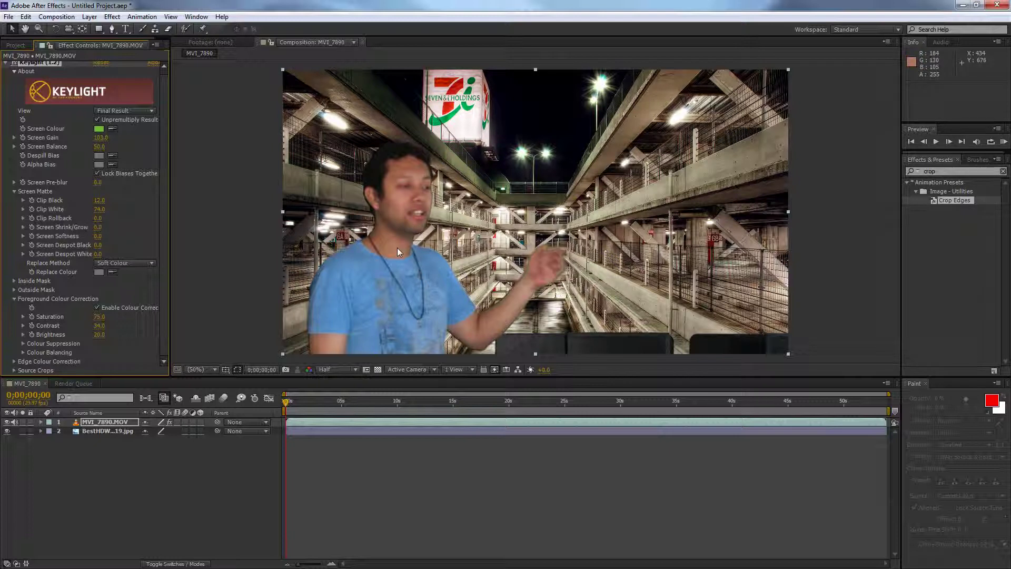
- Reveal the foreground Colour Balancing settings and shift the colour balance wheel slightly towards cyan-blue, to a hue of about 194
{"action": "left_click", "coordinate": [22, 352]}
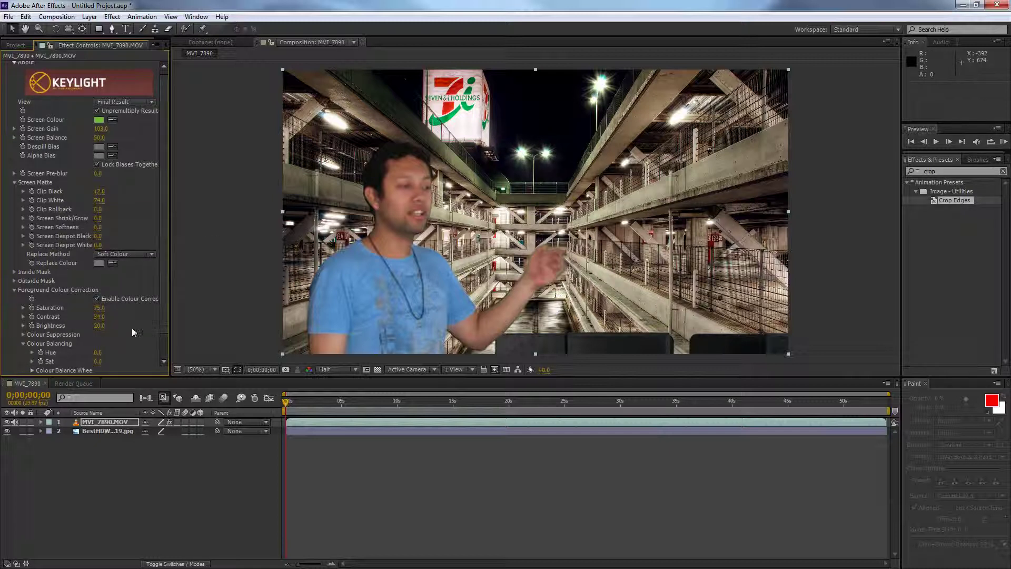
{"action": "scroll", "coordinate": [166, 332], "scroll_direction": "down", "scroll_amount": 1}
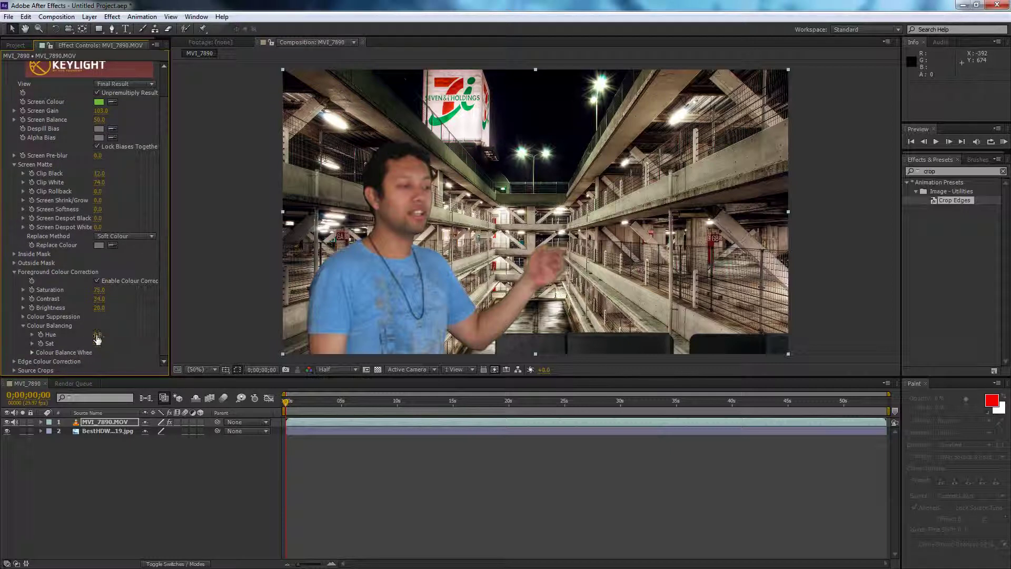
{"action": "left_click", "coordinate": [31, 352]}
{"action": "scroll", "coordinate": [84, 263], "scroll_direction": "down", "scroll_amount": 2}
{"action": "left_click_drag", "start_coordinate": [100, 300], "coordinate": [102, 300]}
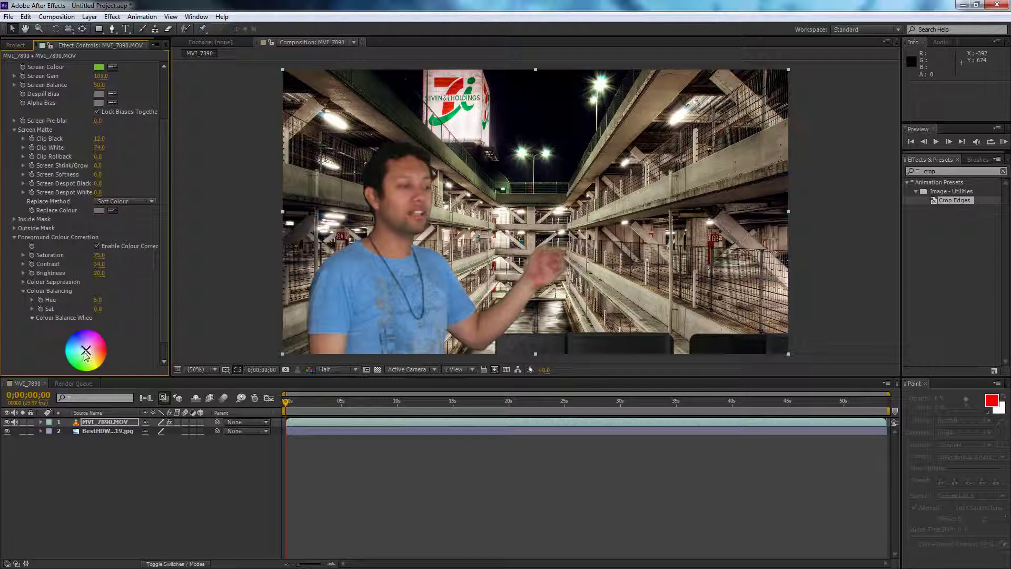
{"action": "left_click_drag", "start_coordinate": [86, 353], "coordinate": [81, 347]}
{"action": "left_click_drag", "start_coordinate": [82, 347], "coordinate": [81, 350]}
- Collapse the Foreground Colour Correction settings, keep Screen Matte expanded, and reveal and enable Edge Colour Correction
{"action": "left_click", "coordinate": [14, 129]}
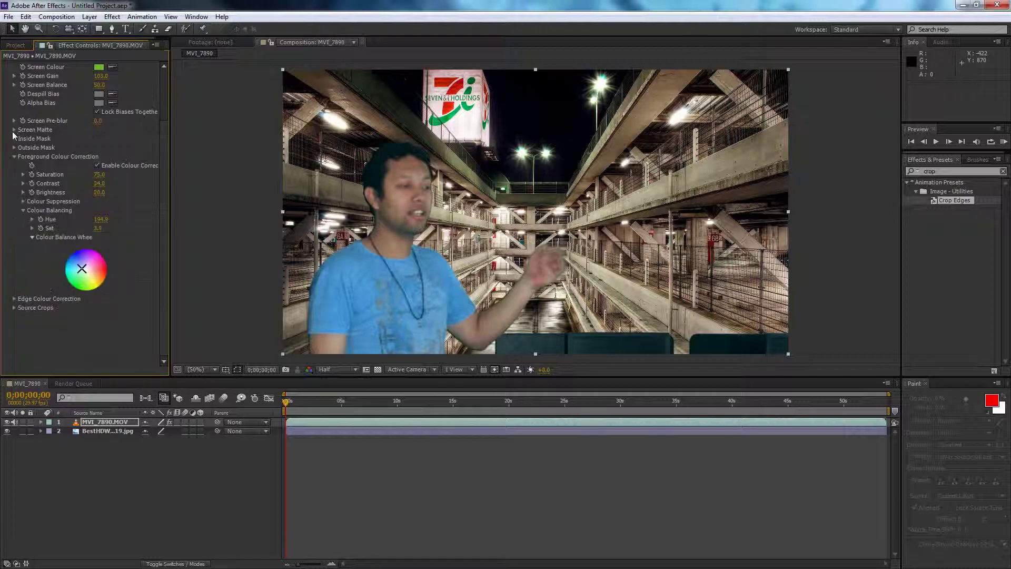
{"action": "left_click", "coordinate": [15, 221]}
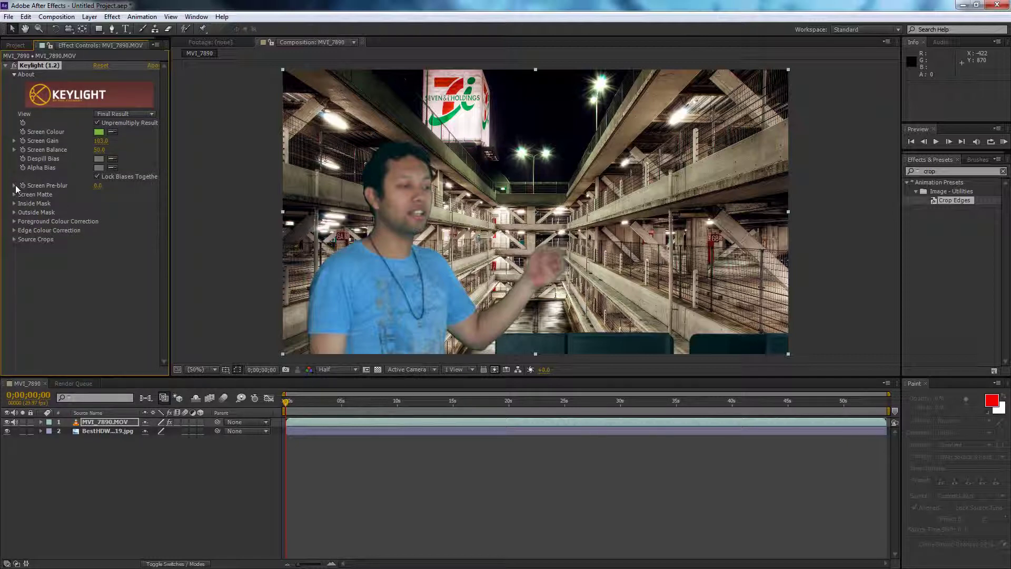
{"action": "left_click", "coordinate": [14, 194]}
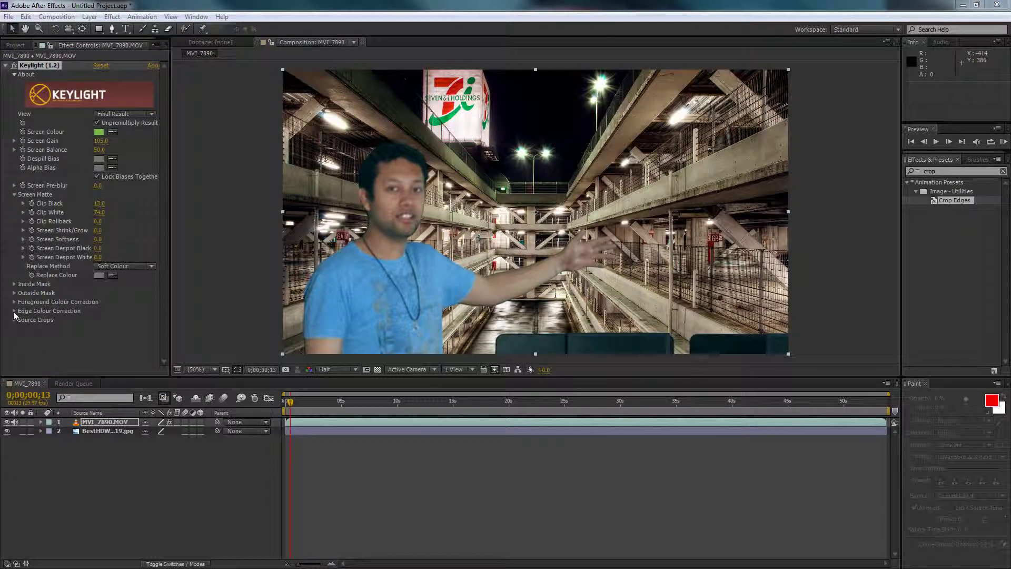
{"action": "left_click", "coordinate": [14, 312]}
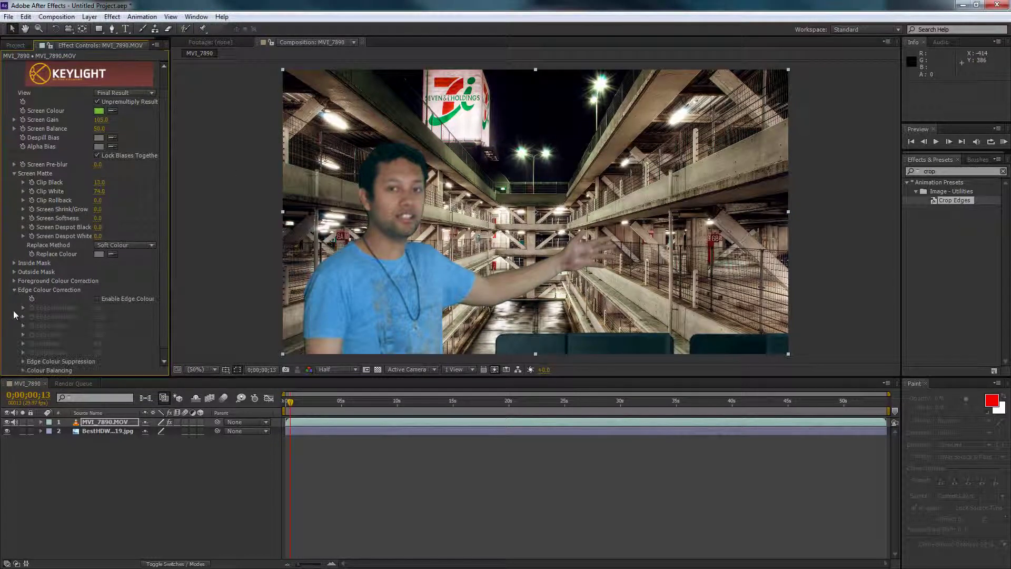
{"action": "left_click", "coordinate": [97, 299]}
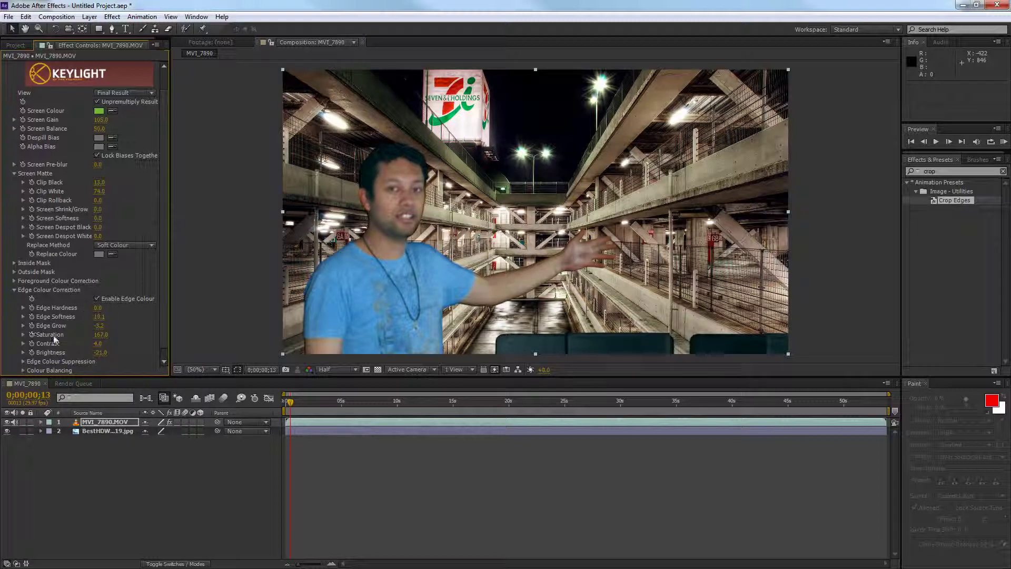
- Reset the edge correction's Edge Softness and Edge Grow to 0
{"action": "left_click_drag", "start_coordinate": [103, 319], "coordinate": [49, 318]}
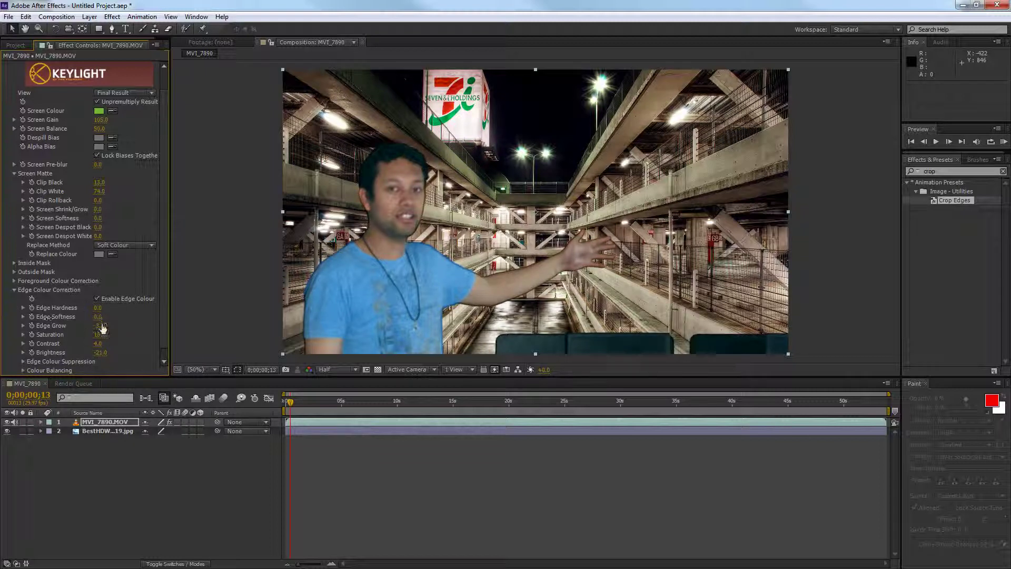
{"action": "left_click", "coordinate": [103, 325]}
{"action": "type", "text": "0"}
{"action": "key", "text": "Return"}
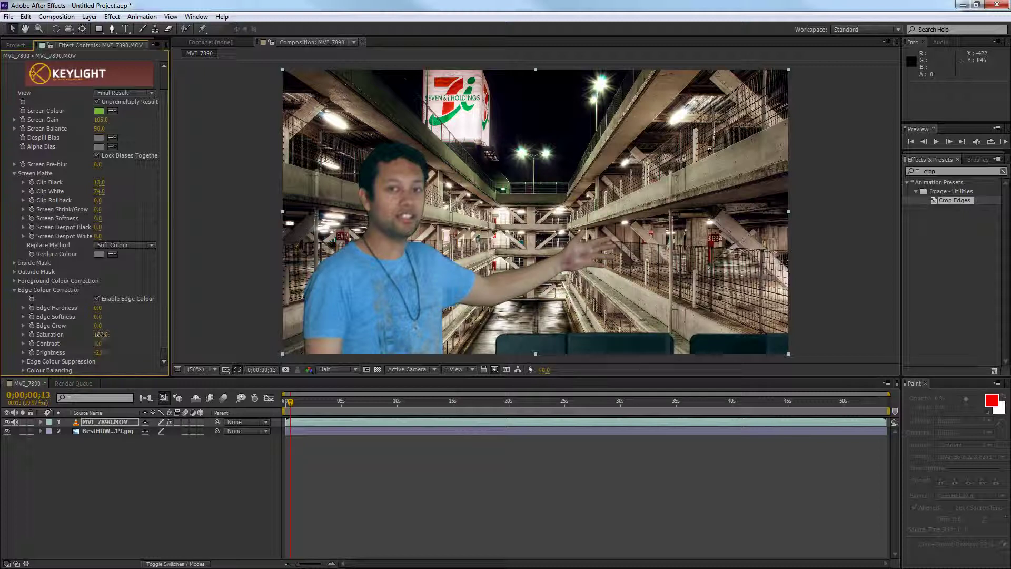
- Reset the edge correction's Saturation to 100 and its Contrast and Brightness to 0
{"action": "left_click_drag", "start_coordinate": [101, 334], "coordinate": [95, 335]}
{"action": "left_click", "coordinate": [101, 335]}
{"action": "type", "text": "10"}
{"action": "key", "text": "Return"}
{"action": "left_click", "coordinate": [100, 343]}
{"action": "type", "text": "0"}
{"action": "left_click", "coordinate": [103, 353]}
{"action": "type", "text": "0"}
{"action": "left_click", "coordinate": [98, 307]}
{"action": "key", "text": "Return"}
{"action": "scroll", "coordinate": [33, 371], "scroll_direction": "down", "scroll_amount": 1}
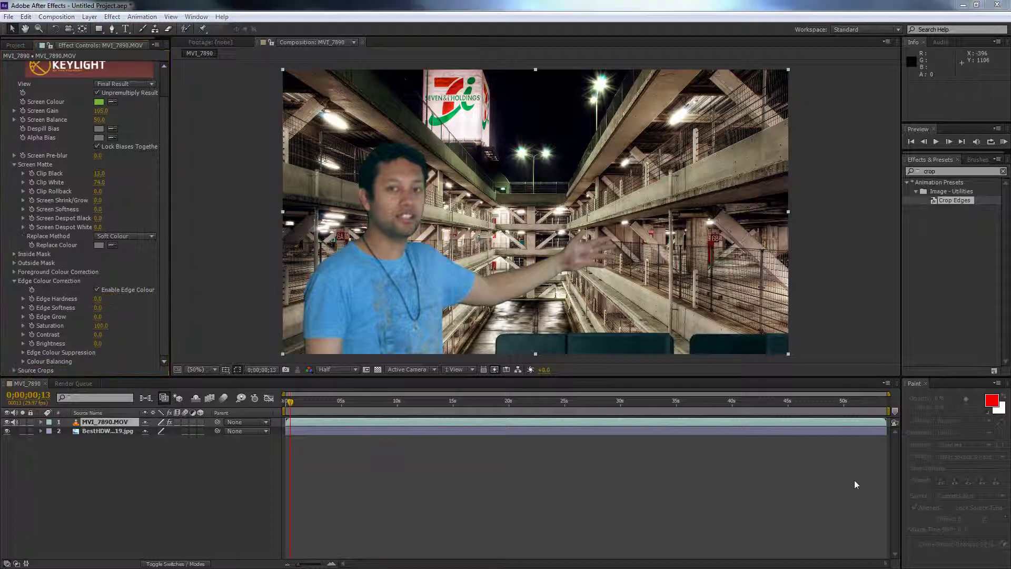
- Try Edge Hardness values of 50, 99 and 86 to compare their effect on the subject's outline
{"action": "left_click", "coordinate": [98, 299]}
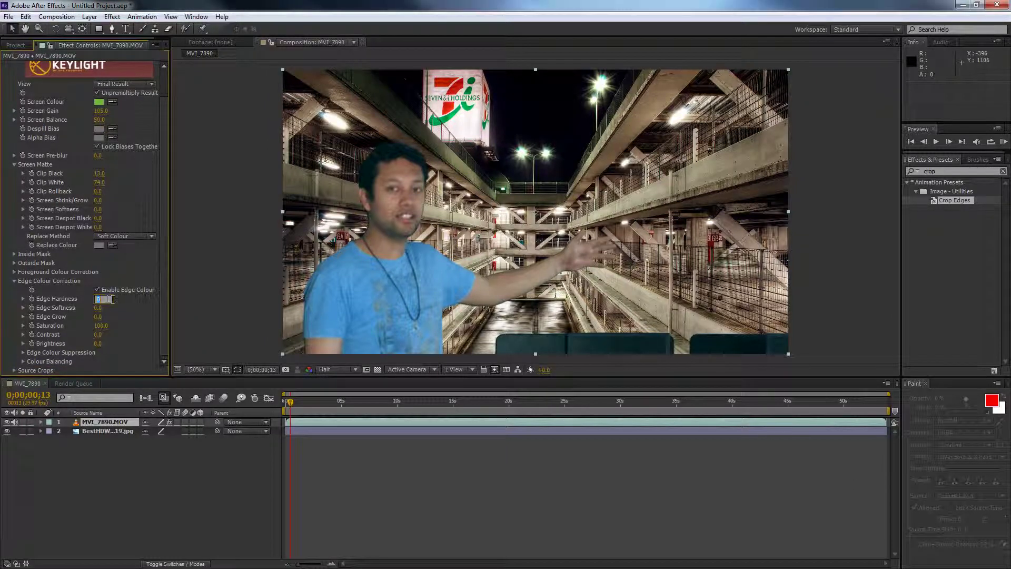
{"action": "type", "text": "50"}
{"action": "key", "text": "Return"}
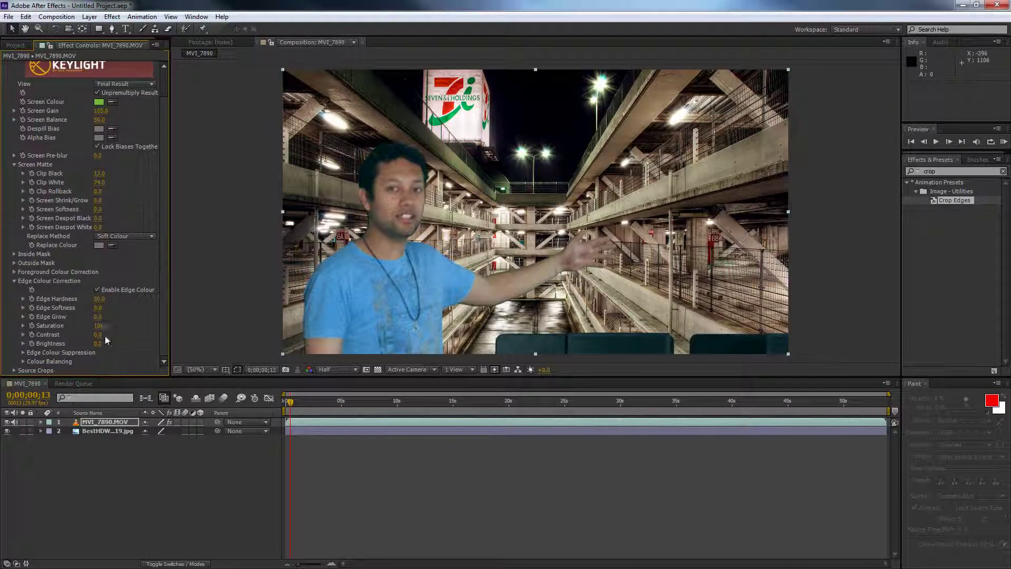
{"action": "left_click", "coordinate": [99, 300]}
{"action": "type", "text": "99"}
{"action": "key", "text": "Return"}
{"action": "left_click_drag", "start_coordinate": [105, 296], "coordinate": [122, 299]}
{"action": "left_click_drag", "start_coordinate": [96, 299], "coordinate": [83, 298]}
{"action": "left_click", "coordinate": [128, 420]}
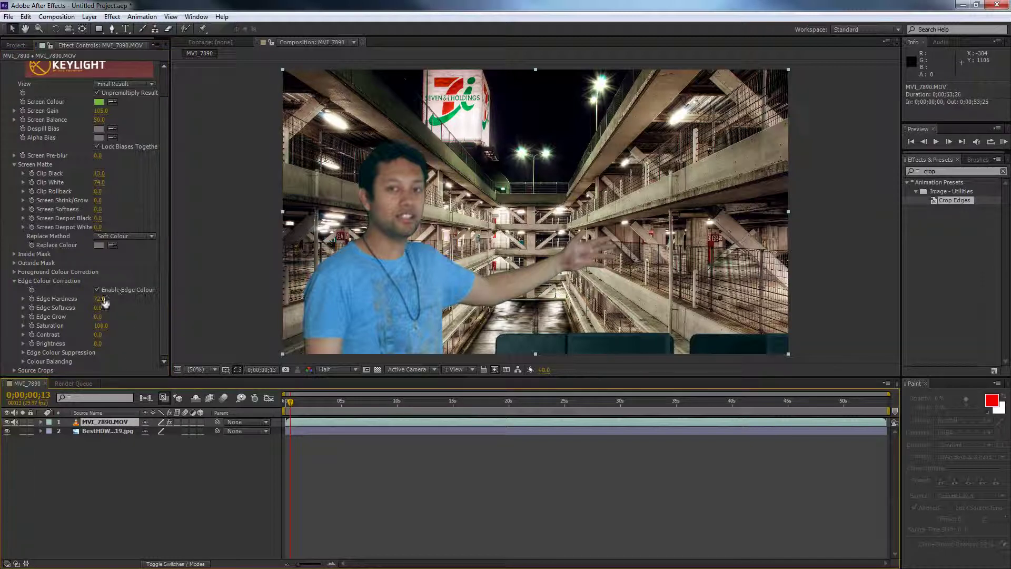
{"action": "mouse_move", "coordinate": [104, 301]}
{"action": "left_mouse_down"}
{"action": "mouse_move", "coordinate": [79, 298]}
{"action": "mouse_move", "coordinate": [105, 298]}
{"action": "left_mouse_up"}
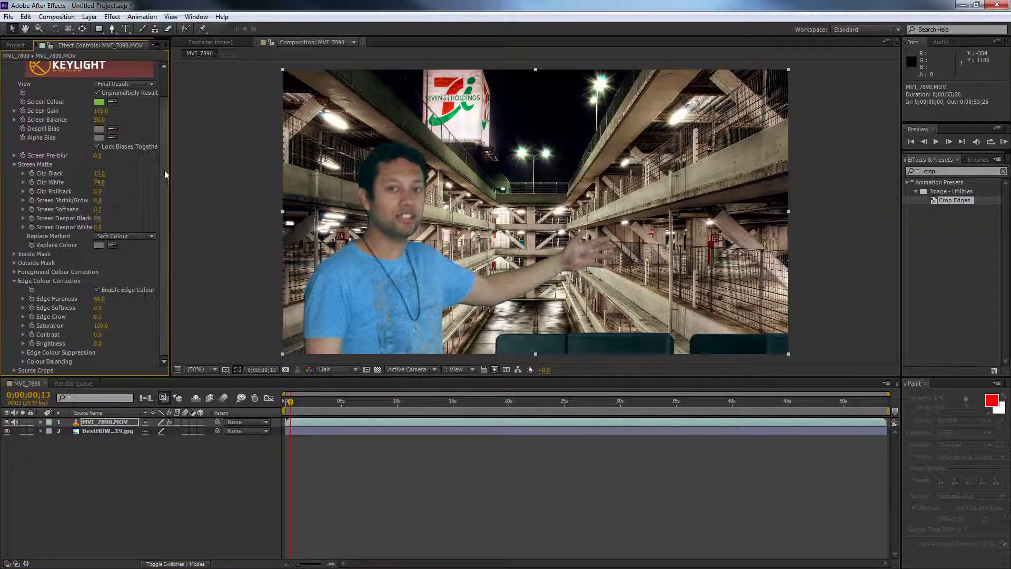
- Lower the edge Saturation below 0, try an Edge Softness of 7.7 and reset the softness to 0
{"action": "left_click_drag", "start_coordinate": [164, 167], "coordinate": [162, 255]}
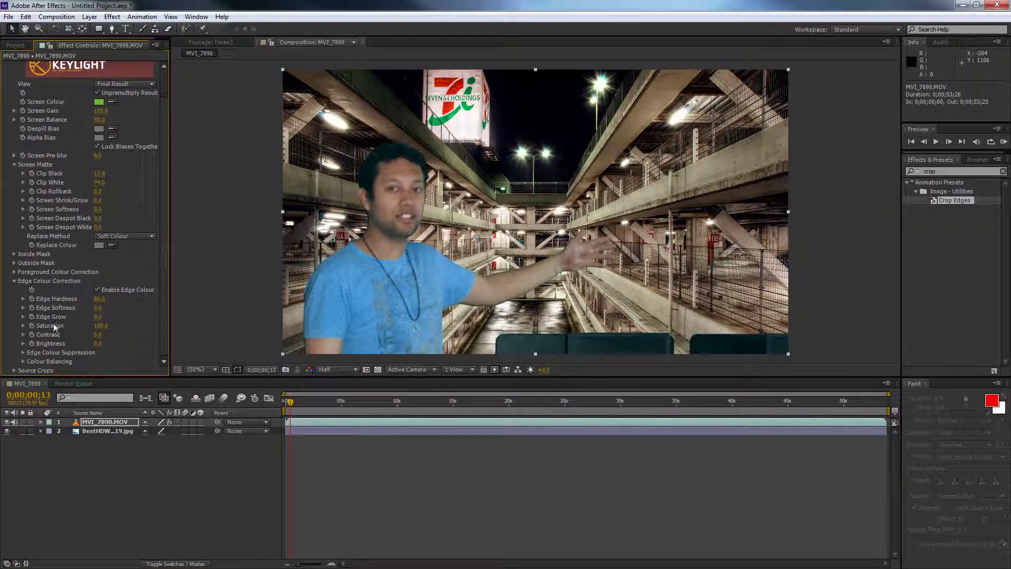
{"action": "mouse_move", "coordinate": [98, 308]}
{"action": "left_mouse_down"}
{"action": "mouse_move", "coordinate": [139, 308]}
{"action": "mouse_move", "coordinate": [73, 327]}
{"action": "left_mouse_up"}
{"action": "left_click_drag", "start_coordinate": [100, 326], "coordinate": [79, 330]}
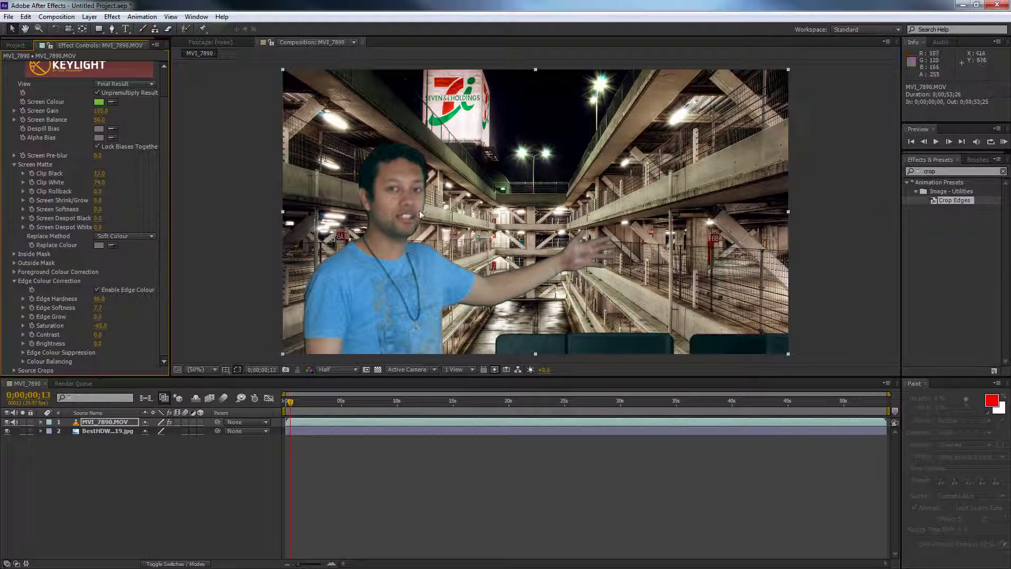
{"action": "left_click", "coordinate": [97, 308]}
{"action": "type", "text": "0"}
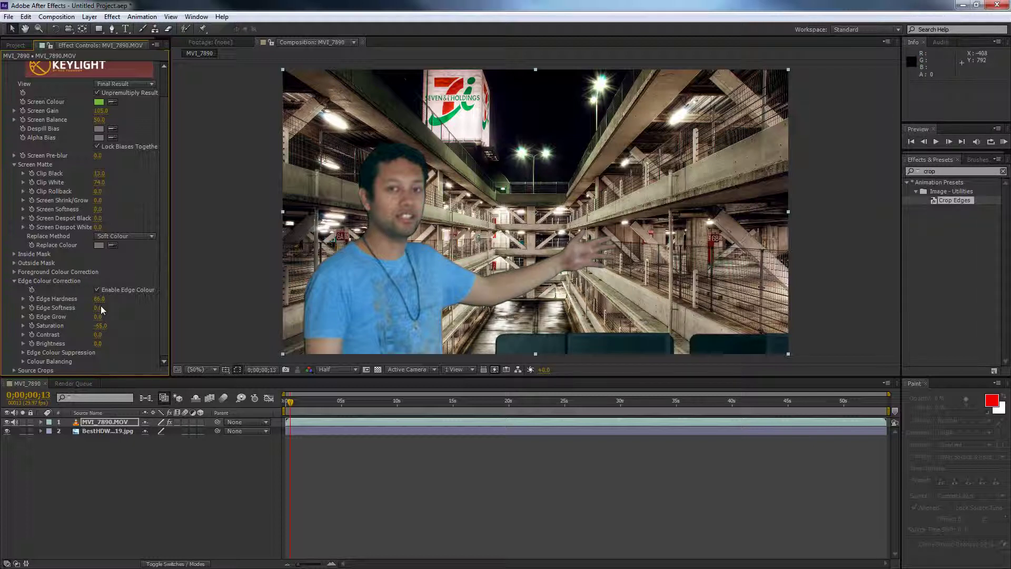
{"action": "key", "text": "Return"}
- Set Edge Hardness to 0 and try higher and lower Edge Softness values on the subject's outline
{"action": "left_click_drag", "start_coordinate": [98, 298], "coordinate": [2, 309]}
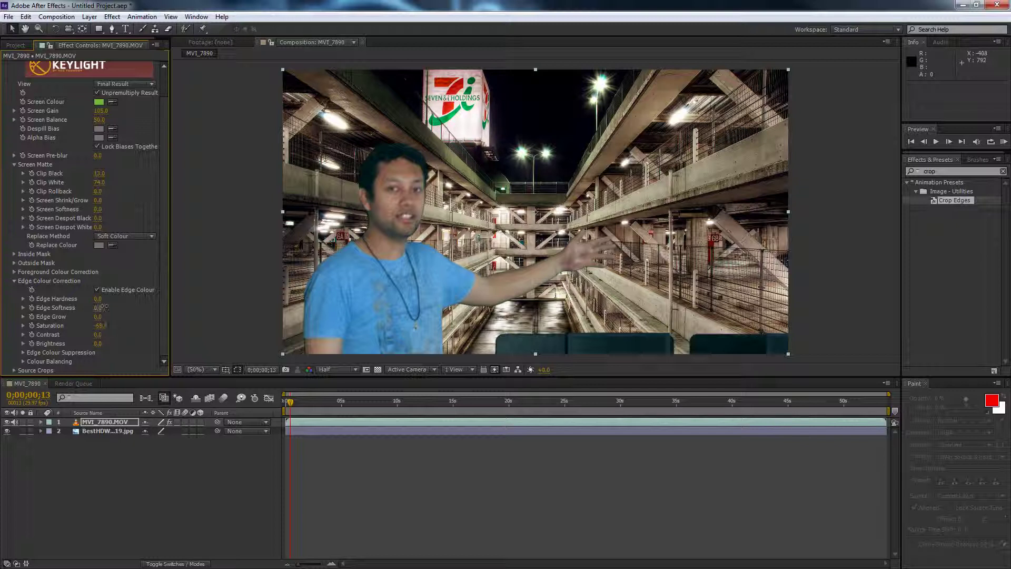
{"action": "mouse_move", "coordinate": [180, 306]}
{"action": "left_mouse_down"}
{"action": "mouse_move", "coordinate": [90, 324]}
{"action": "mouse_move", "coordinate": [214, 317]}
{"action": "mouse_move", "coordinate": [183, 317]}
{"action": "left_mouse_up"}
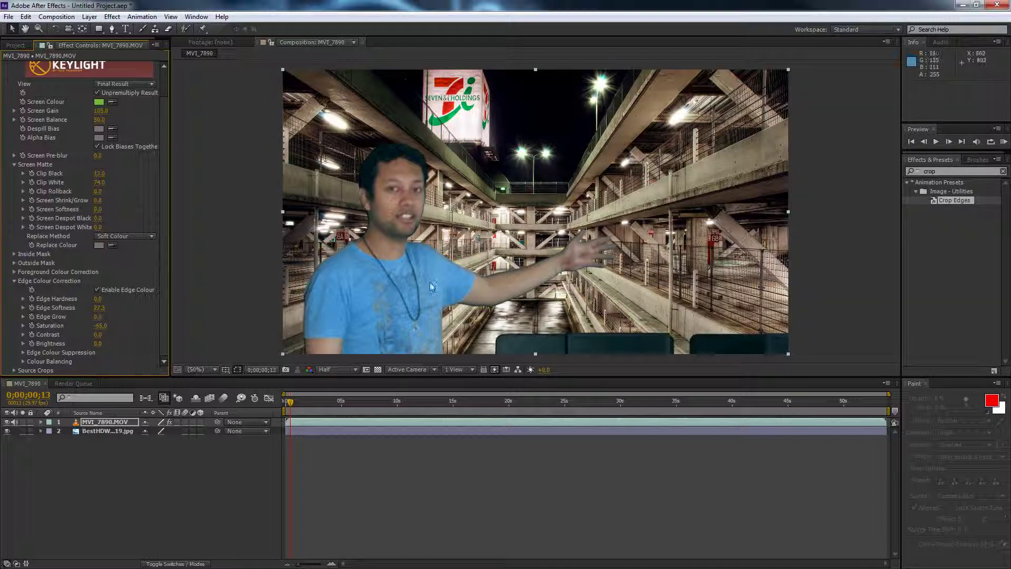
{"action": "left_click_drag", "start_coordinate": [103, 307], "coordinate": [20, 306]}
{"action": "left_click_drag", "start_coordinate": [89, 294], "coordinate": [43, 293]}
{"action": "left_click_drag", "start_coordinate": [121, 290], "coordinate": [69, 299]}
{"action": "left_click_drag", "start_coordinate": [158, 301], "coordinate": [24, 298]}
{"action": "mouse_move", "coordinate": [97, 308]}
{"action": "left_mouse_down"}
{"action": "mouse_move", "coordinate": [62, 307]}
{"action": "mouse_move", "coordinate": [113, 317]}
{"action": "left_mouse_up"}
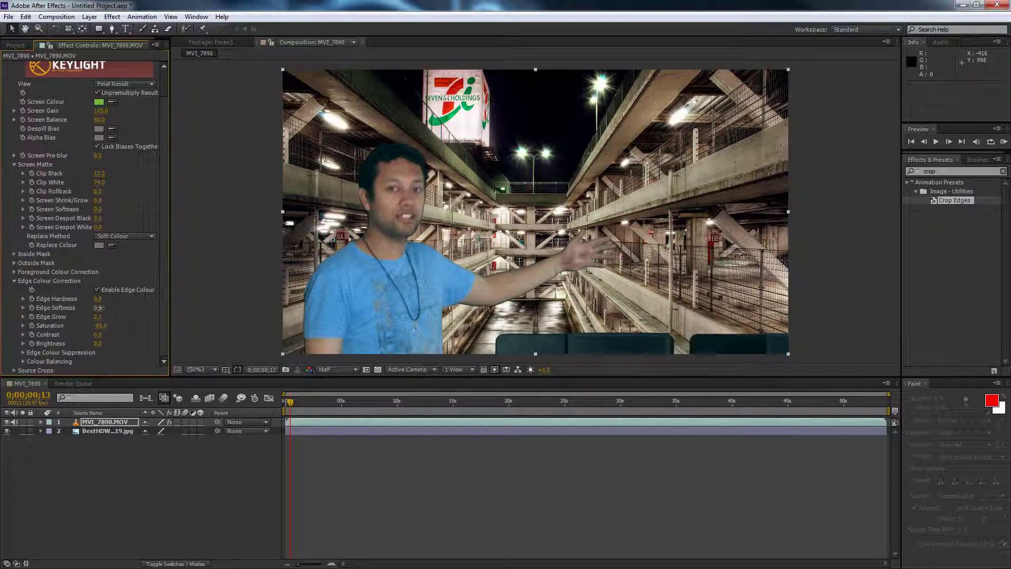
- Set Edge Softness to 14.6, try large and negative Edge Grow values, and leave Edge Grow slightly negative
{"action": "mouse_move", "coordinate": [98, 307]}
{"action": "left_mouse_down"}
{"action": "mouse_move", "coordinate": [126, 316]}
{"action": "mouse_move", "coordinate": [98, 317]}
{"action": "mouse_move", "coordinate": [206, 316]}
{"action": "mouse_move", "coordinate": [349, 303]}
{"action": "mouse_move", "coordinate": [86, 304]}
{"action": "left_mouse_up"}
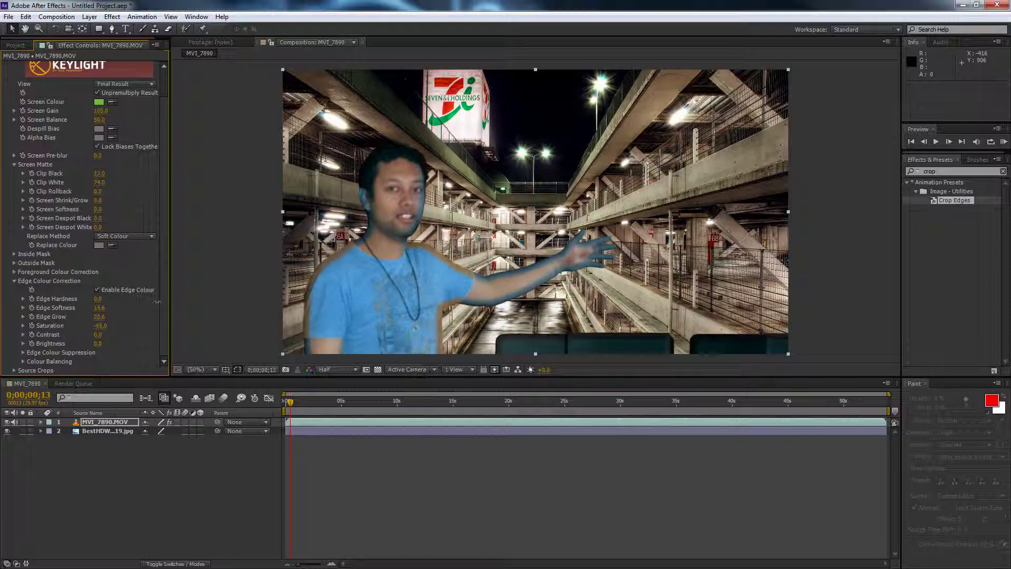
{"action": "left_click_drag", "start_coordinate": [85, 305], "coordinate": [86, 325]}
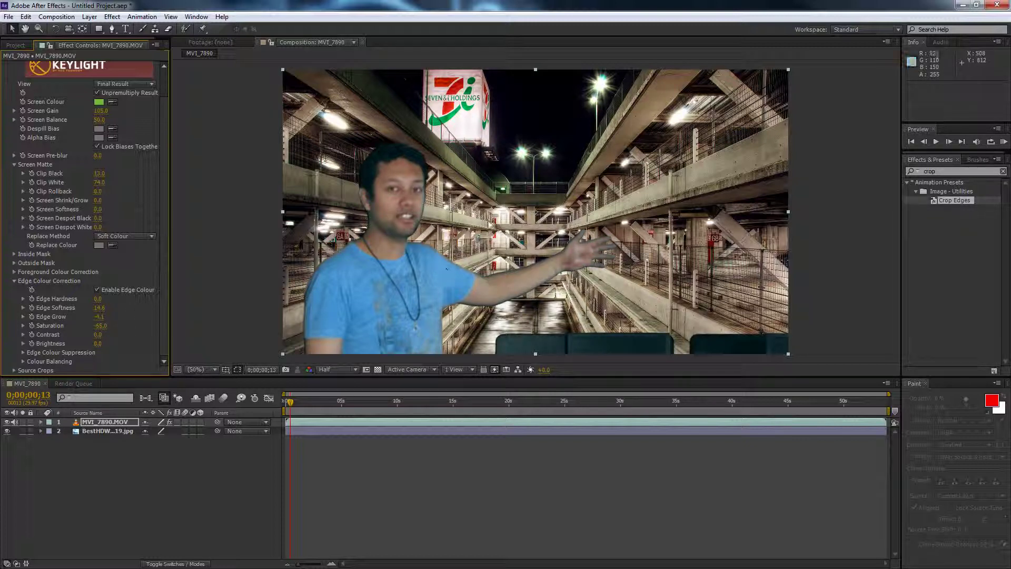
{"action": "left_click", "coordinate": [100, 326]}
{"action": "left_click", "coordinate": [101, 316]}
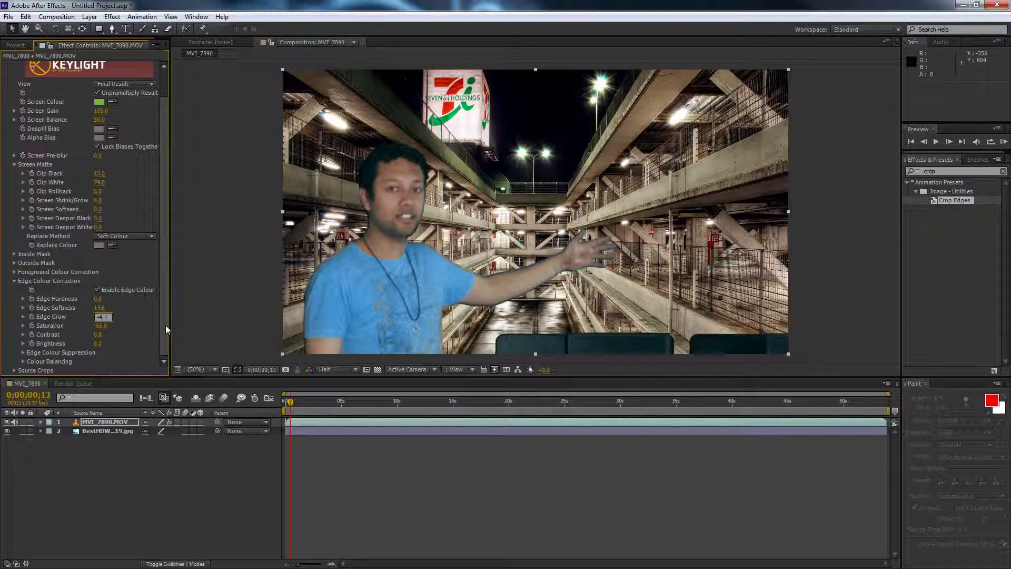
{"action": "type", "text": "0"}
{"action": "key", "text": "Return"}
{"action": "mouse_move", "coordinate": [97, 316]}
{"action": "left_mouse_down"}
{"action": "mouse_move", "coordinate": [124, 315]}
{"action": "mouse_move", "coordinate": [92, 317]}
{"action": "left_mouse_up"}
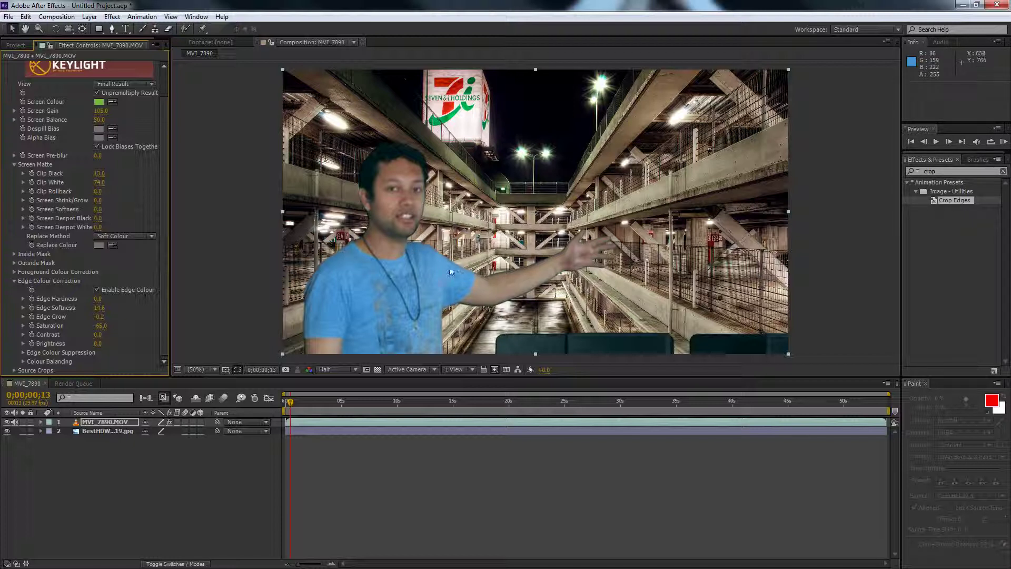
- Try very high and very low edge Contrast values, set Contrast to -56 and raise the edge Brightness to 68
{"action": "left_click_drag", "start_coordinate": [101, 338], "coordinate": [205, 340]}
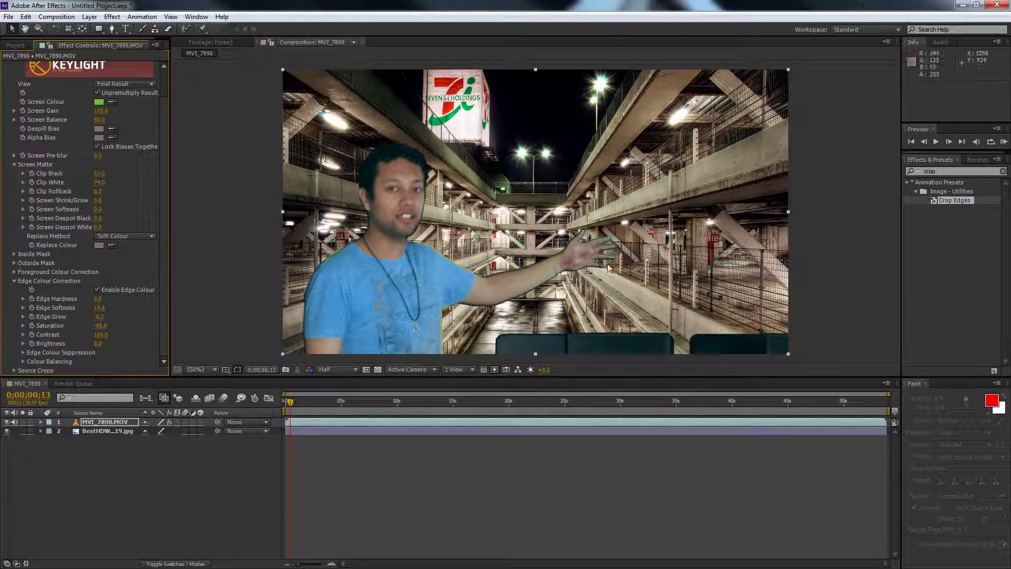
{"action": "left_click_drag", "start_coordinate": [102, 337], "coordinate": [2, 336]}
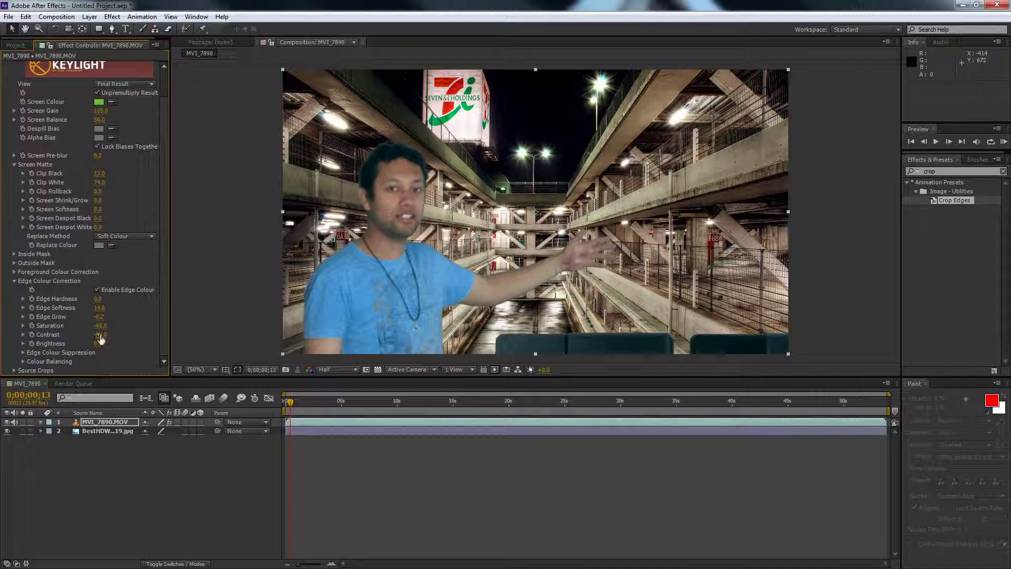
{"action": "left_click_drag", "start_coordinate": [102, 335], "coordinate": [127, 337]}
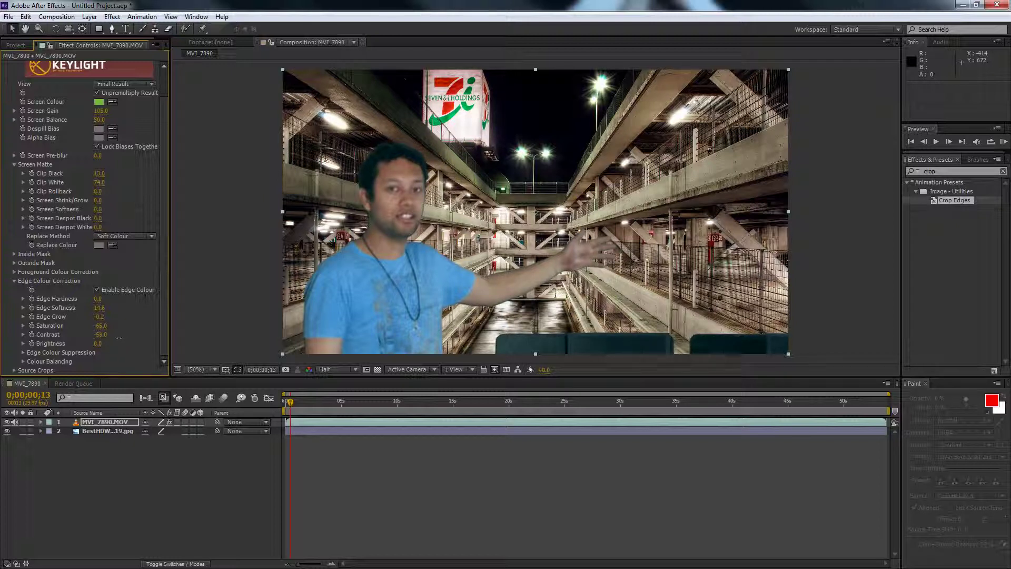
{"action": "left_click_drag", "start_coordinate": [148, 339], "coordinate": [107, 345]}
{"action": "left_click_drag", "start_coordinate": [99, 347], "coordinate": [170, 344]}
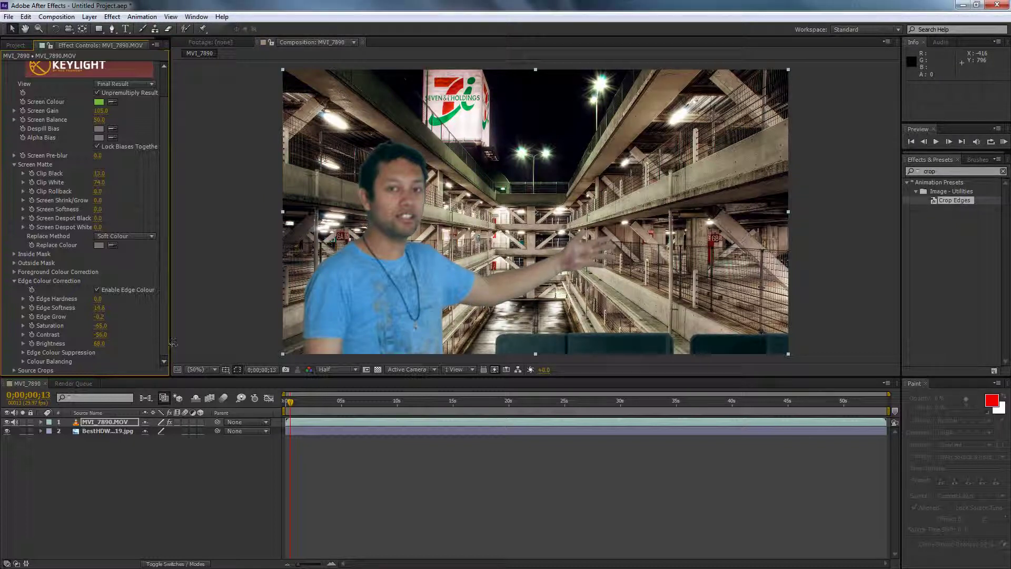
{"action": "mouse_move", "coordinate": [169, 344]}
{"action": "left_mouse_down"}
{"action": "mouse_move", "coordinate": [128, 348]}
{"action": "mouse_move", "coordinate": [168, 346]}
{"action": "left_mouse_up"}
- Set the edge correction's Saturation to 241 and Brightness to 14, and bring its Contrast to slightly below 0
{"action": "left_click_drag", "start_coordinate": [105, 336], "coordinate": [159, 344]}
{"action": "left_click_drag", "start_coordinate": [236, 334], "coordinate": [111, 335]}
{"action": "left_click_drag", "start_coordinate": [207, 341], "coordinate": [208, 342]}
{"action": "left_click_drag", "start_coordinate": [76, 327], "coordinate": [10, 323]}
{"action": "left_click_drag", "start_coordinate": [100, 325], "coordinate": [194, 333]}
{"action": "left_click_drag", "start_coordinate": [305, 338], "coordinate": [84, 322]}
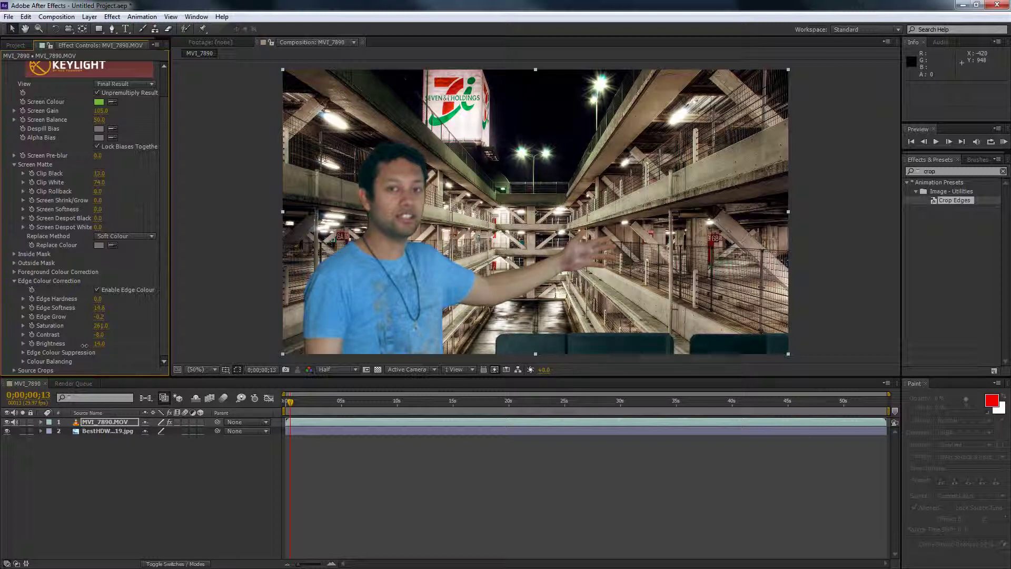
- Lower the edge correction's Brightness to 13 and play a RAM preview of the keyed clip
{"action": "left_click_drag", "start_coordinate": [85, 345], "coordinate": [79, 346]}
{"action": "key", "text": "KP_0"}
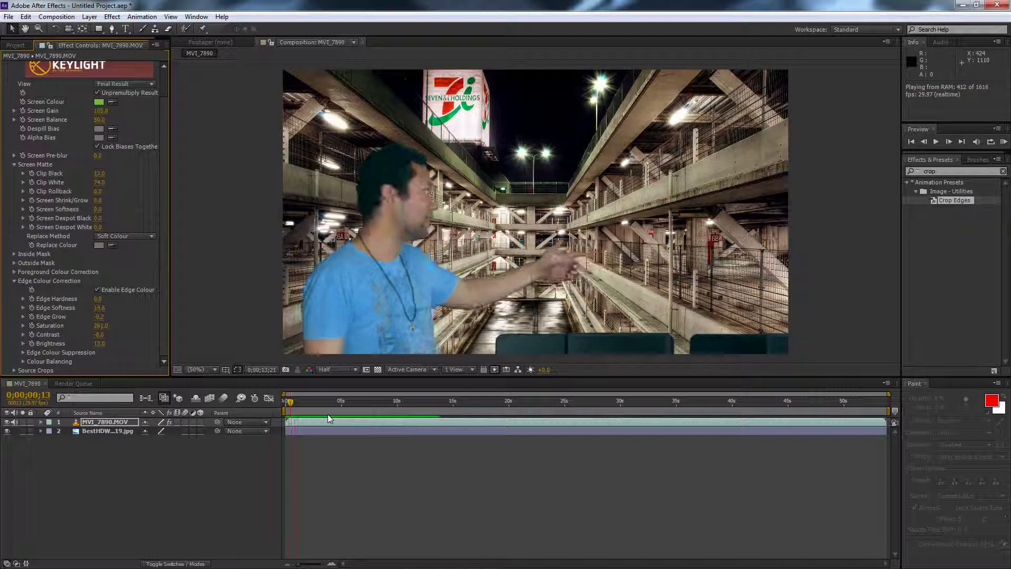
{"action": "key", "text": "space"}
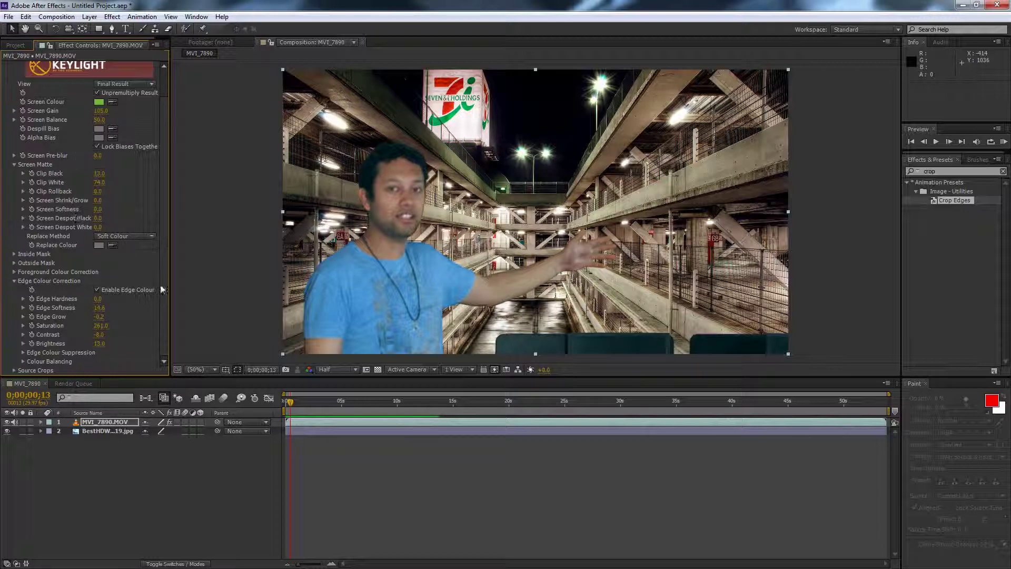
- Collapse the Keylight settings, search the effects for "curves" and apply the Curves colour correction to MVI_7890.MOV
{"action": "scroll", "coordinate": [160, 261], "scroll_direction": "up", "scroll_amount": 2}
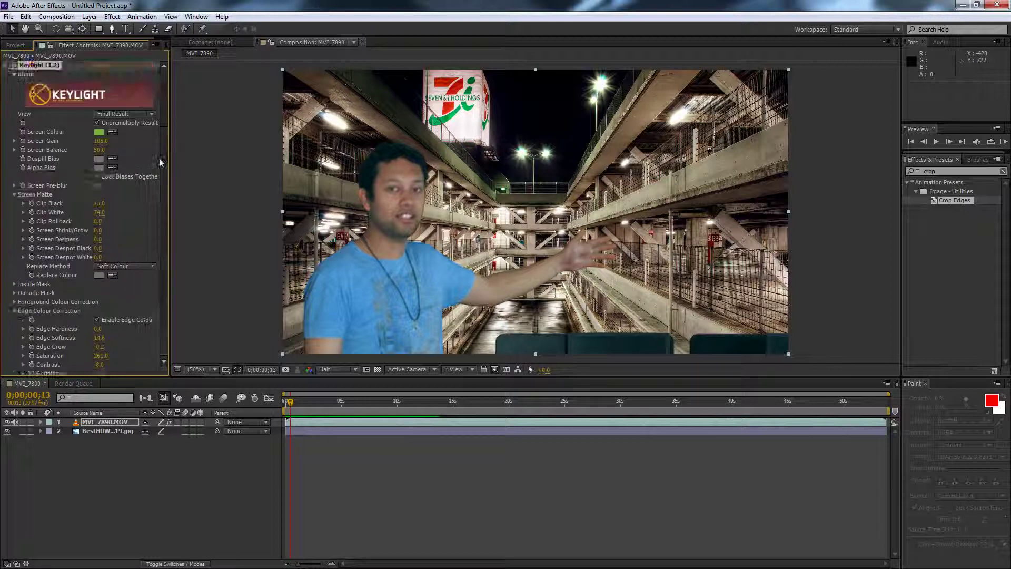
{"action": "left_click", "coordinate": [5, 66]}
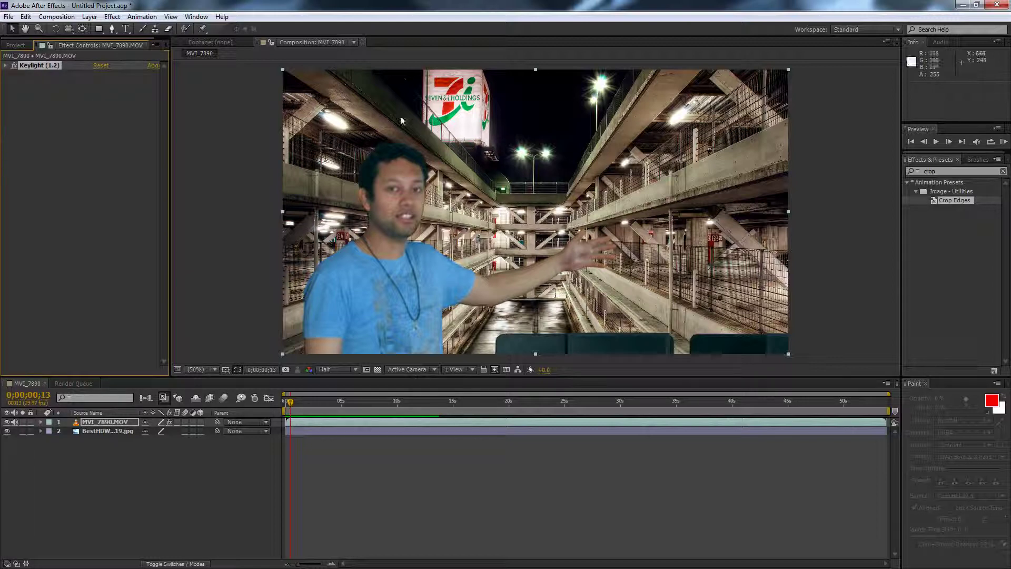
{"action": "left_click", "coordinate": [962, 171]}
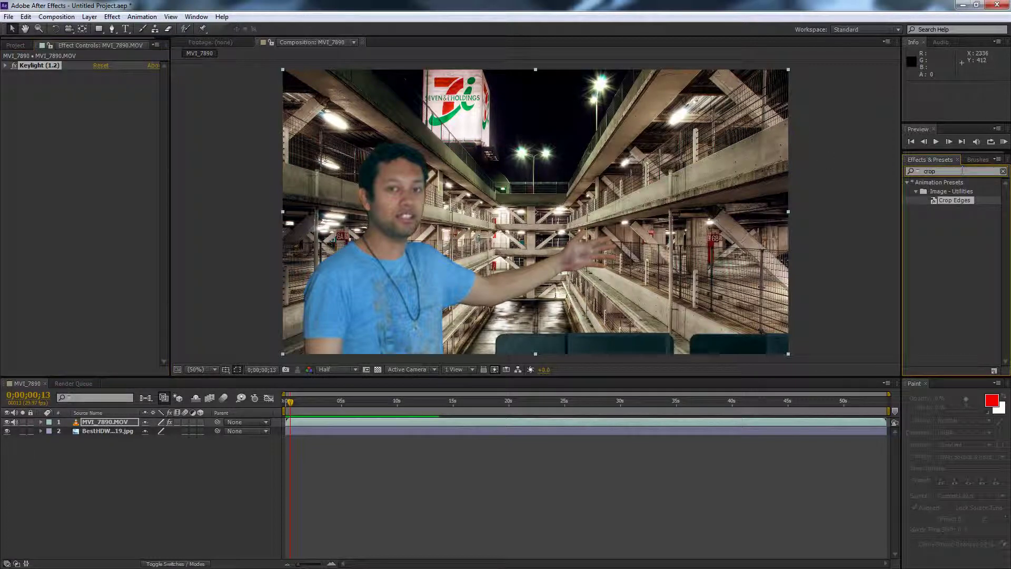
{"action": "type", "text": "curves"}
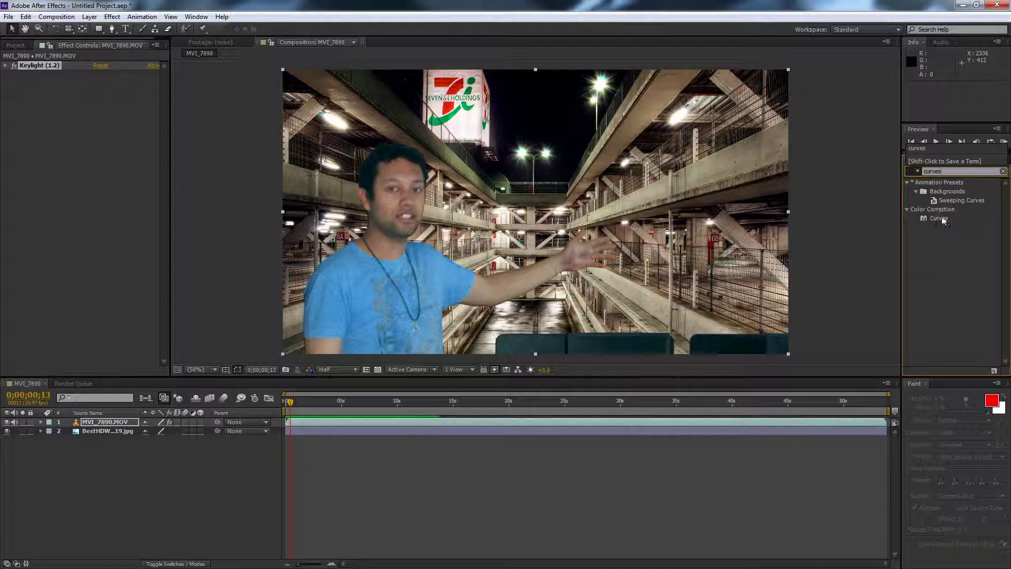
{"action": "left_click_drag", "start_coordinate": [943, 220], "coordinate": [579, 295]}
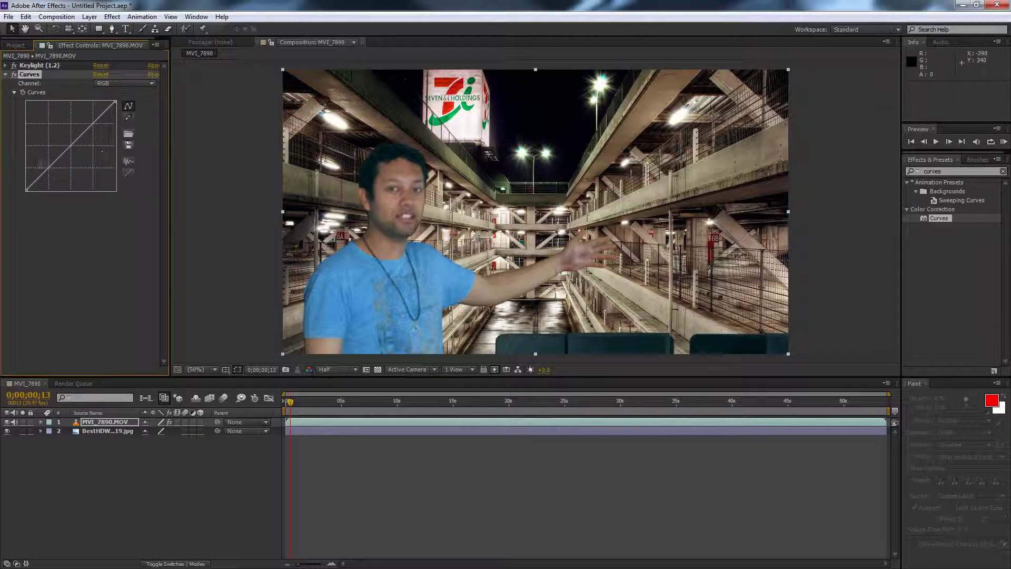
- Shape the clip's RGB curve with a shadow point and a highlight point, pull its white end slightly down, and collapse the effect
{"action": "left_click_drag", "start_coordinate": [55, 162], "coordinate": [54, 174]}
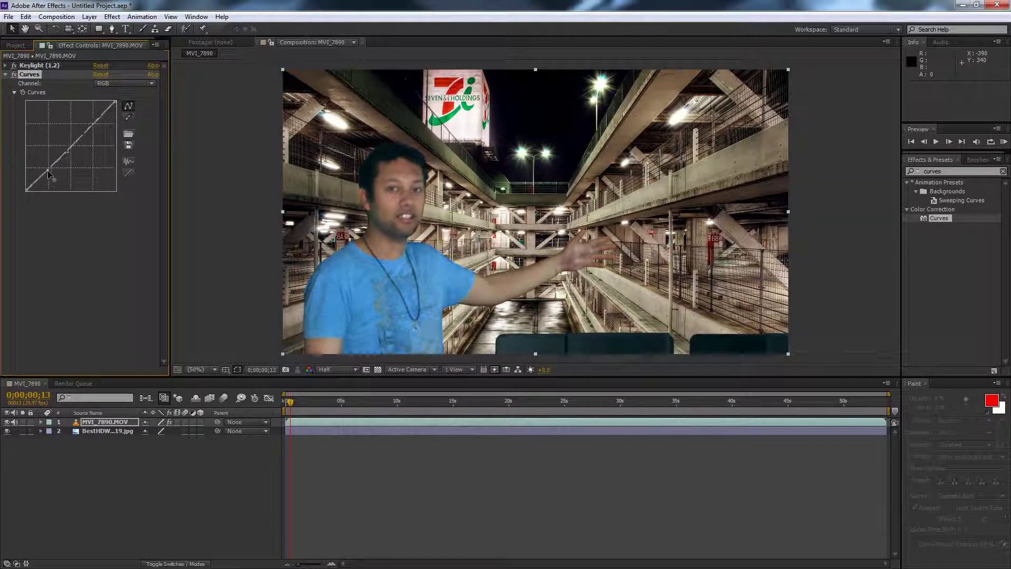
{"action": "left_click_drag", "start_coordinate": [92, 127], "coordinate": [99, 120]}
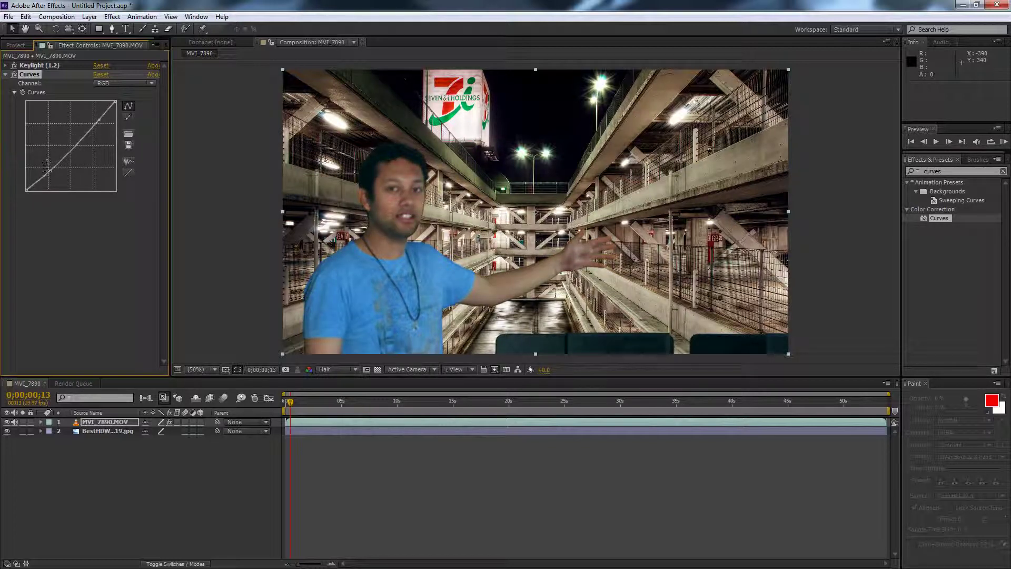
{"action": "mouse_move", "coordinate": [48, 169]}
{"action": "left_mouse_down"}
{"action": "mouse_move", "coordinate": [46, 159]}
{"action": "mouse_move", "coordinate": [47, 179]}
{"action": "left_mouse_up"}
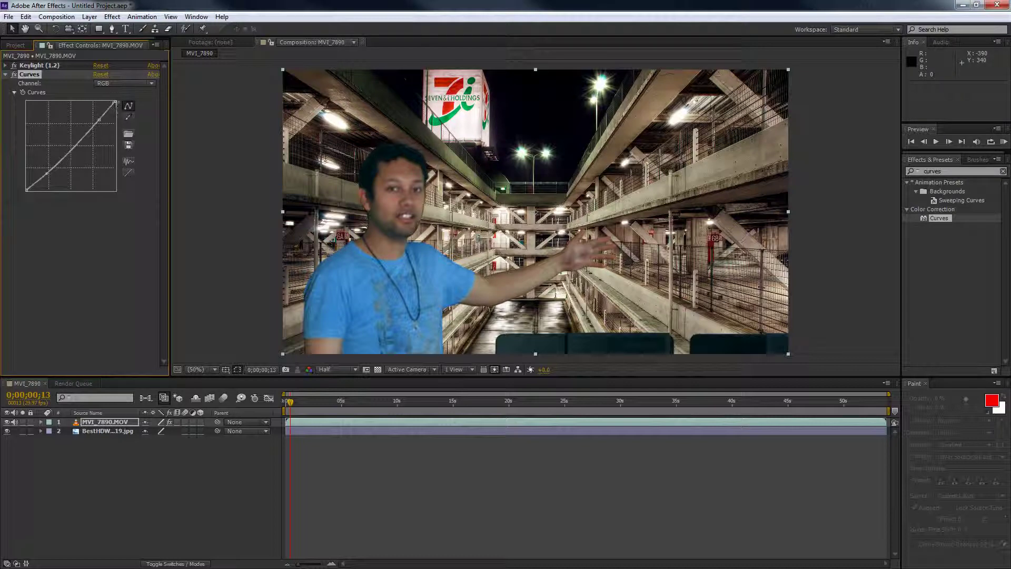
{"action": "left_click_drag", "start_coordinate": [115, 102], "coordinate": [97, 122]}
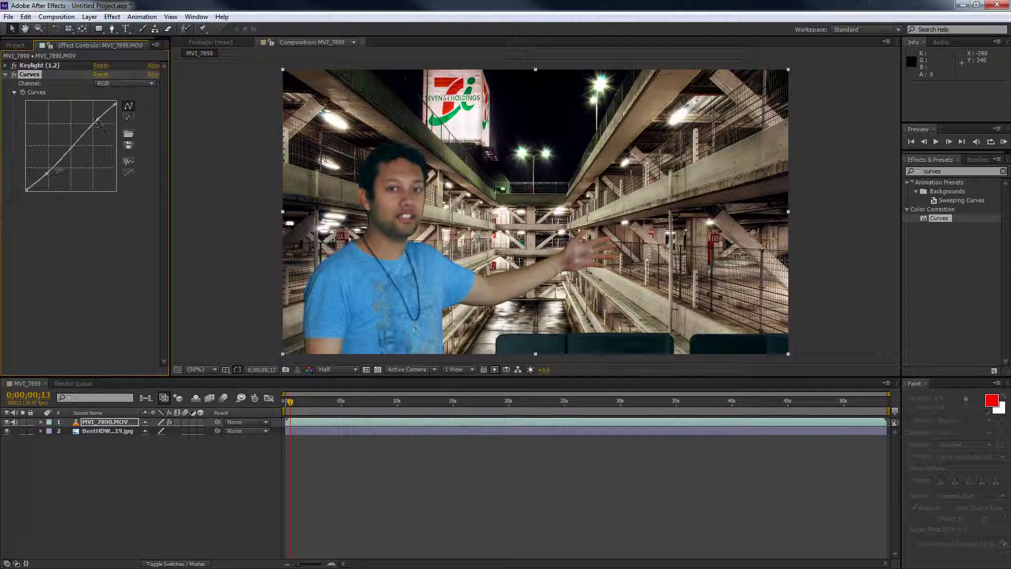
{"action": "left_click_drag", "start_coordinate": [49, 177], "coordinate": [43, 181]}
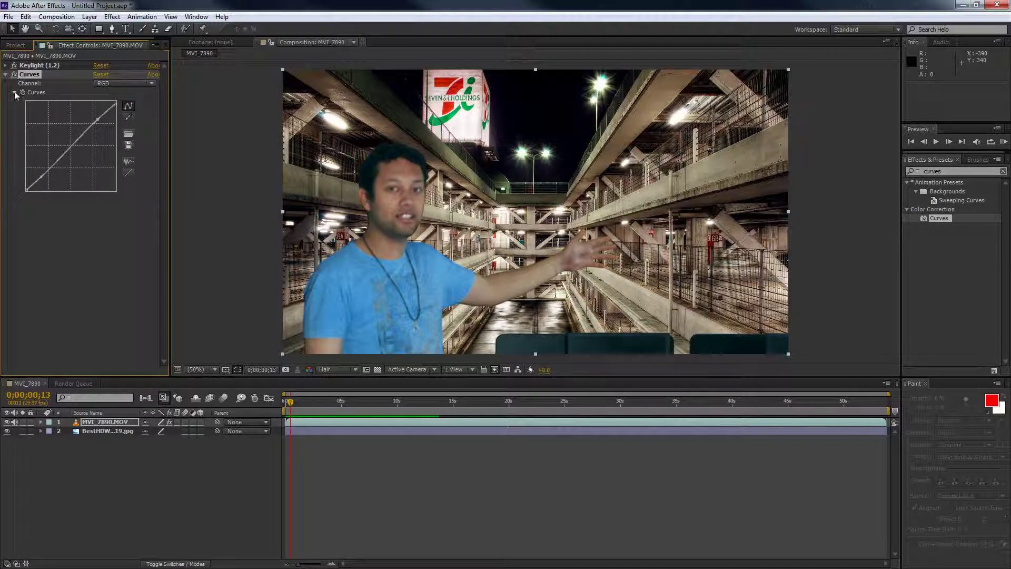
{"action": "left_click", "coordinate": [6, 75]}
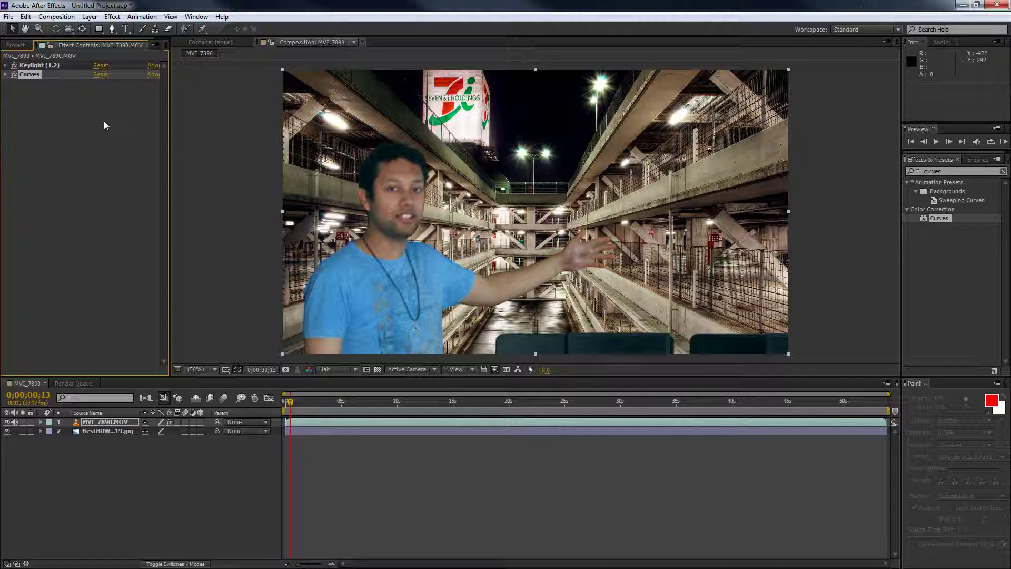
- Compare the clip with and without Keylight by repeatedly switching the effect off and on, and play a RAM preview
{"action": "left_click", "coordinate": [14, 66]}
{"action": "left_click", "coordinate": [14, 65]}
{"action": "left_click", "coordinate": [15, 66]}
{"action": "left_click", "coordinate": [15, 65]}
{"action": "left_click", "coordinate": [14, 65]}
{"action": "left_click", "coordinate": [14, 65]}
{"action": "left_click", "coordinate": [14, 65]}
{"action": "left_click", "coordinate": [15, 65]}
{"action": "left_click", "coordinate": [14, 65]}
{"action": "left_click", "coordinate": [14, 65]}
{"action": "key", "text": "KP_0"}
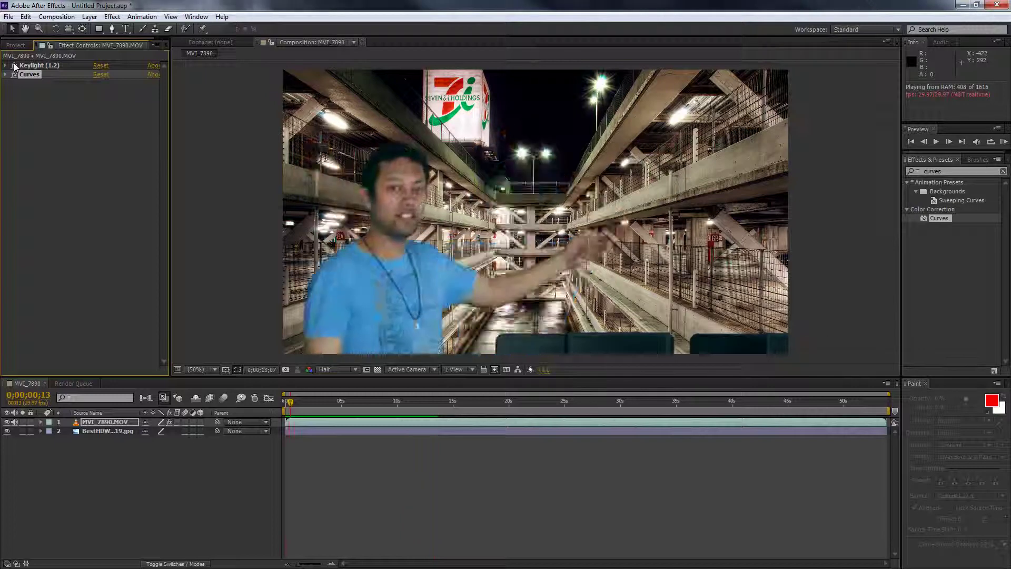
{"action": "key", "text": "space"}
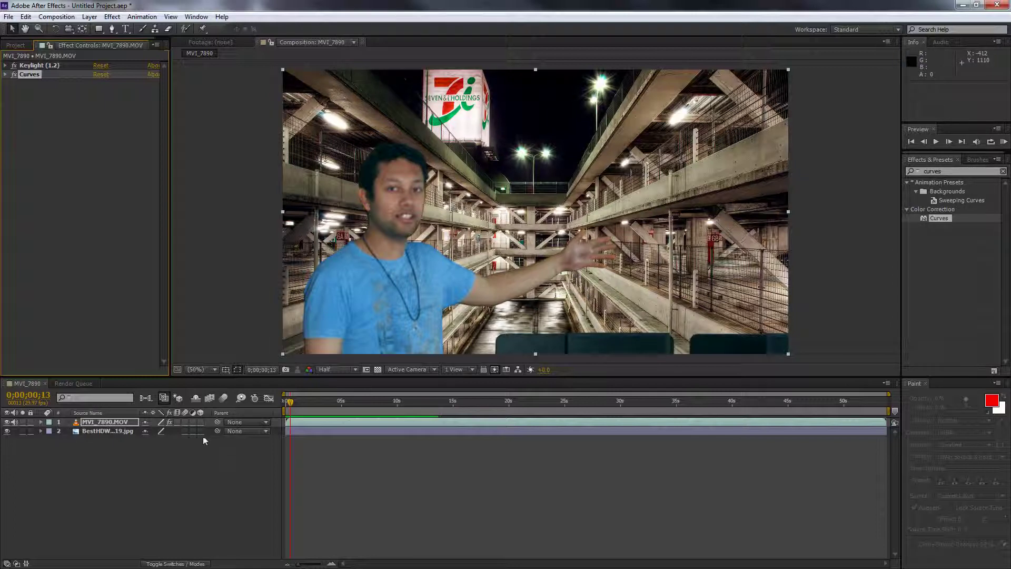
- Add the MVI_7890 composition to the render queue and set its output module to H.264 with audio output
{"action": "key", "text": "ctrl+m"}
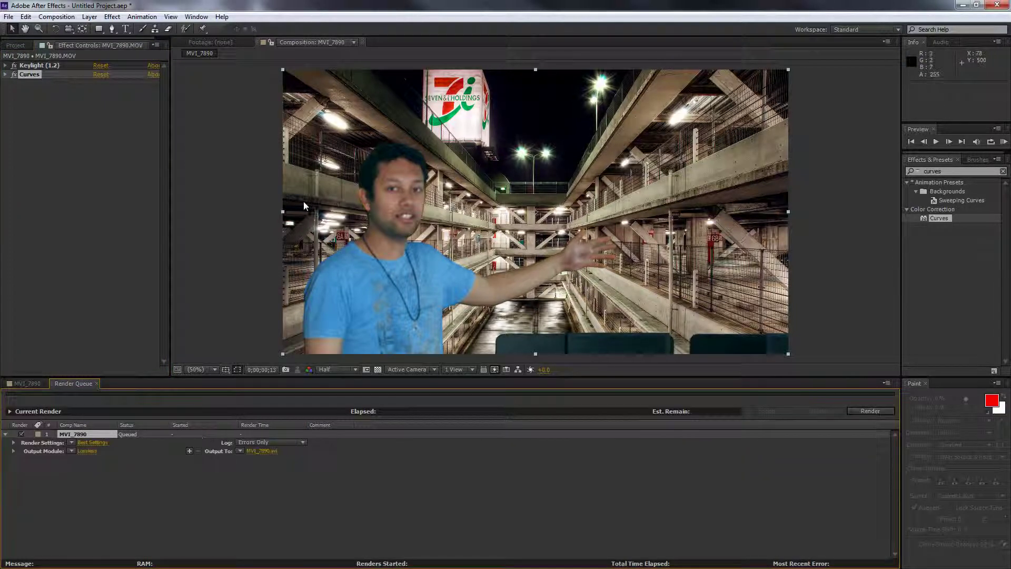
{"action": "left_click", "coordinate": [87, 451]}
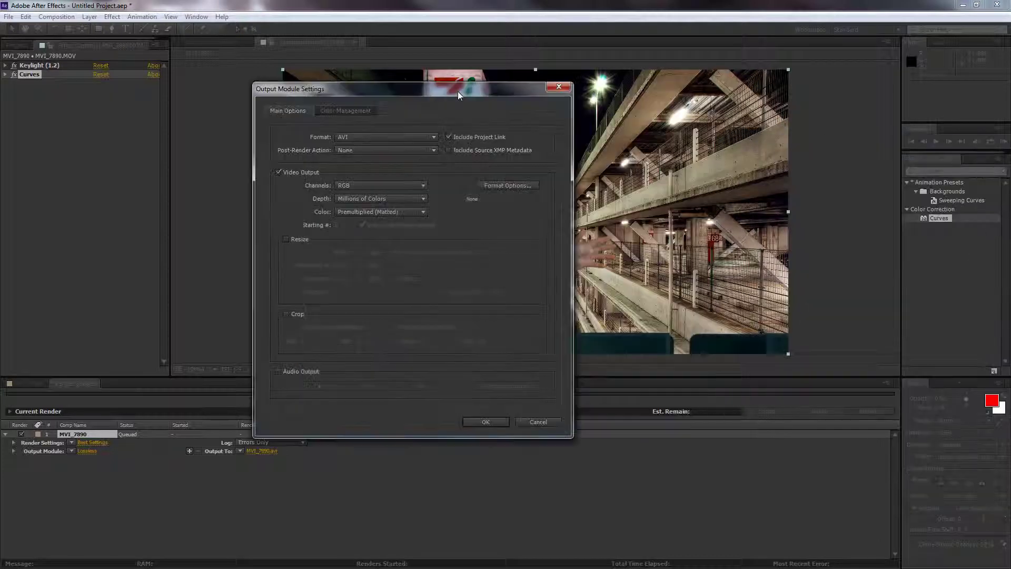
{"action": "left_click", "coordinate": [387, 142]}
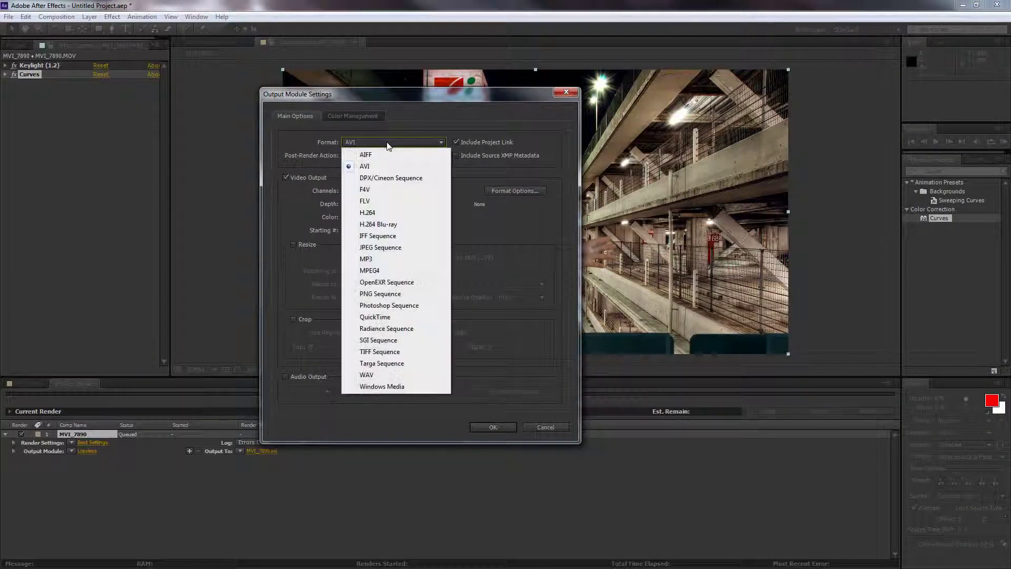
{"action": "left_click", "coordinate": [429, 212]}
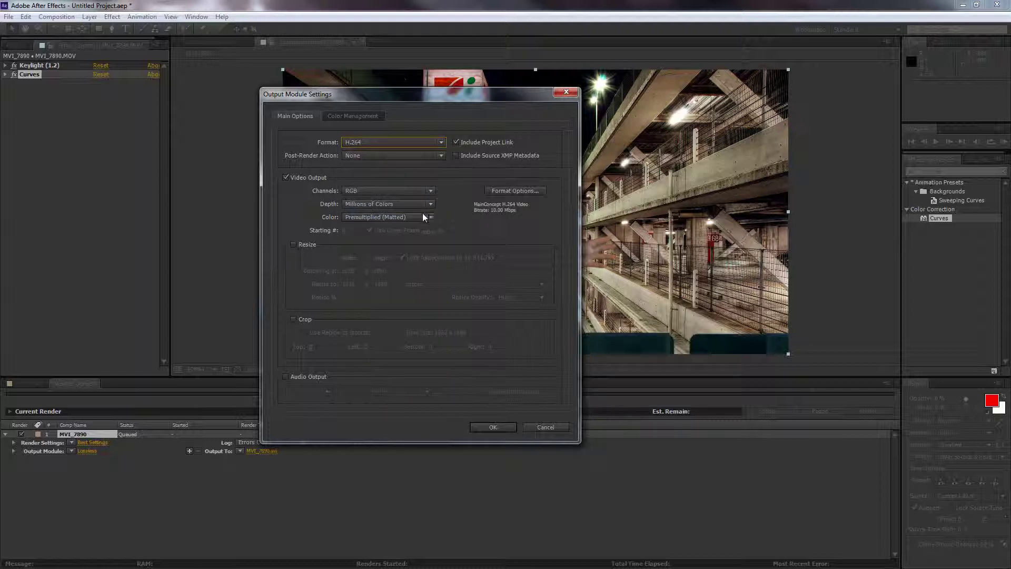
{"action": "left_click", "coordinate": [286, 377]}
{"action": "left_click", "coordinate": [488, 432]}
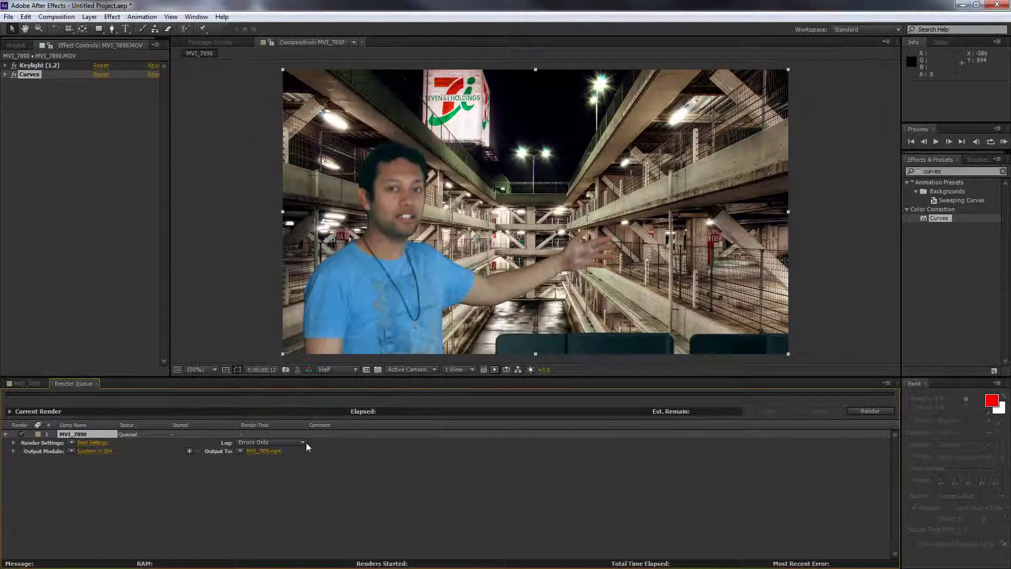
- Set the render output to MVI_7890.mp4 on the Desktop and render the composition
{"action": "left_click", "coordinate": [273, 451]}
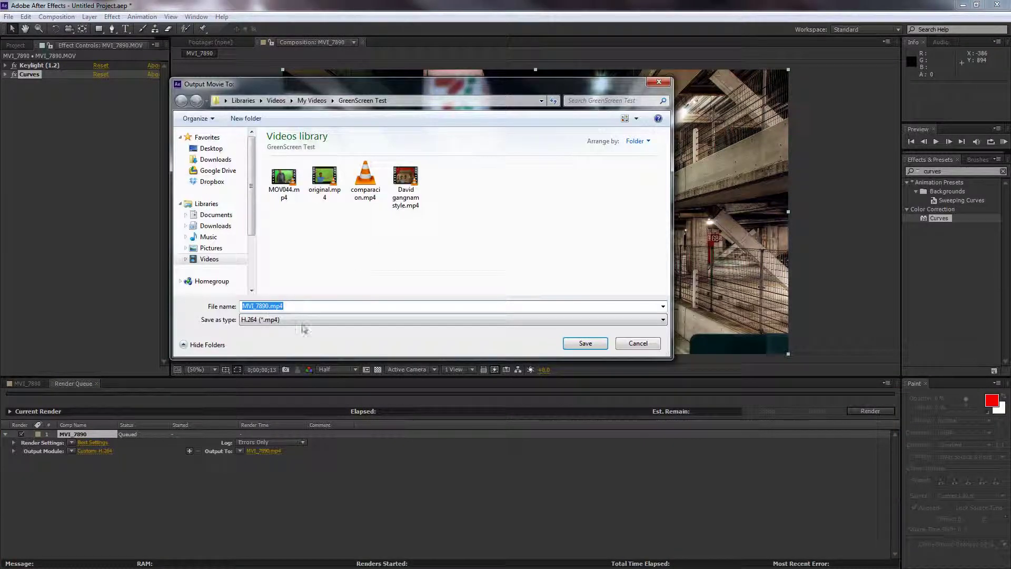
{"action": "left_click", "coordinate": [210, 148]}
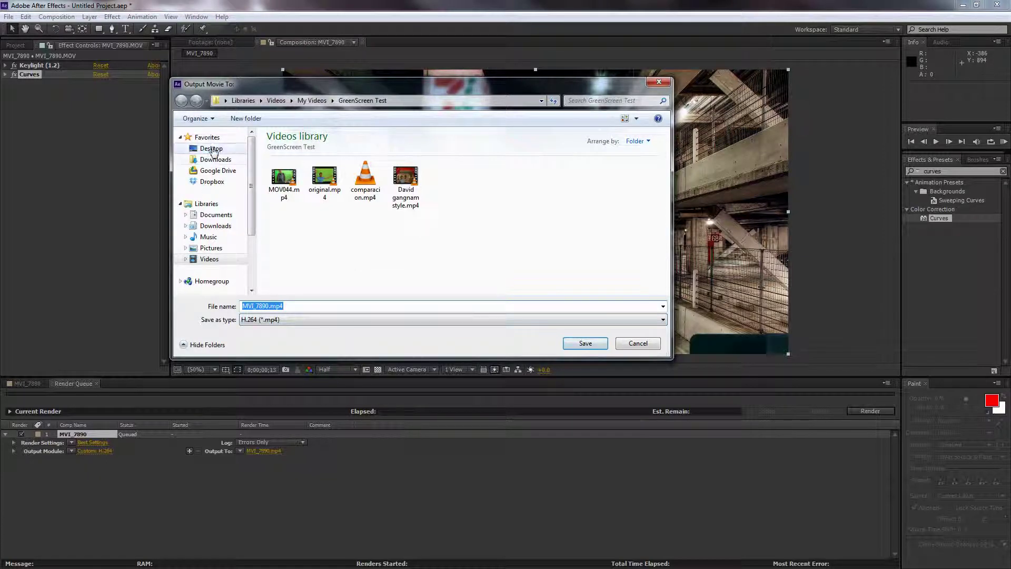
{"action": "left_click", "coordinate": [579, 343]}
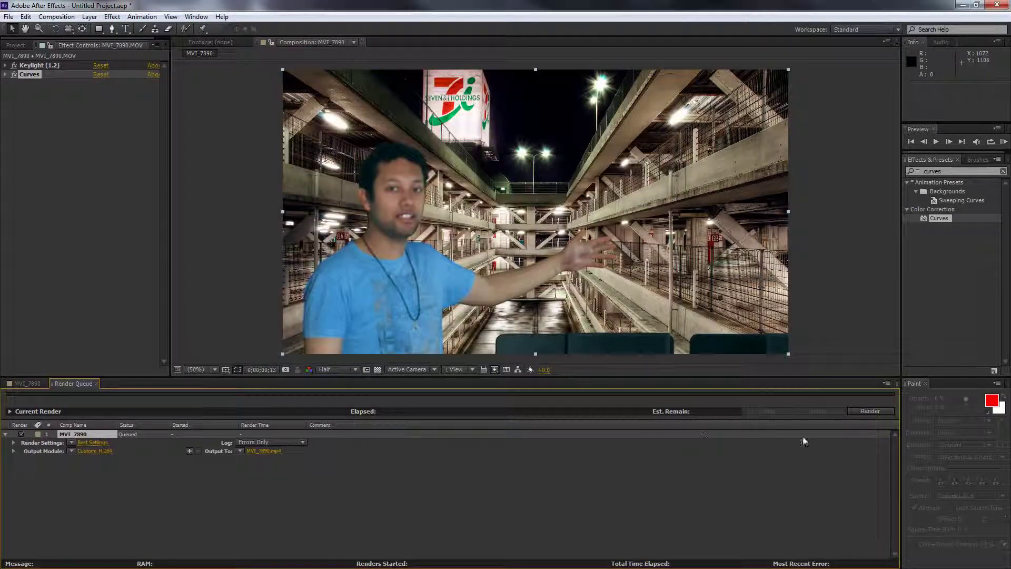
{"action": "left_click", "coordinate": [869, 411]}
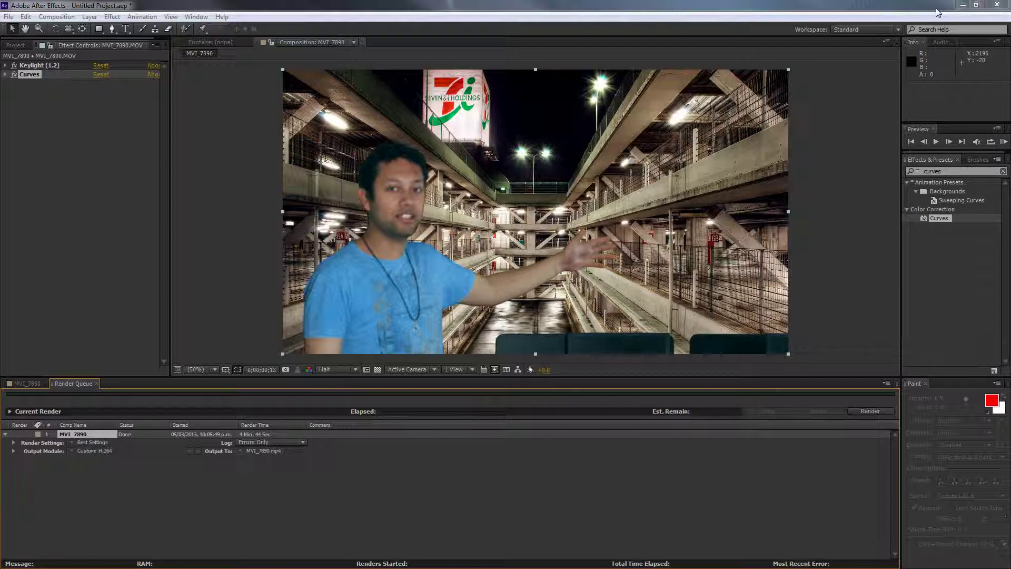
- Switch to Windows Explorer, open MVI_7890.mp4 from the Desktop in VLC, watch the rendered composite and pause it
{"action": "key", "text": "super+e"}
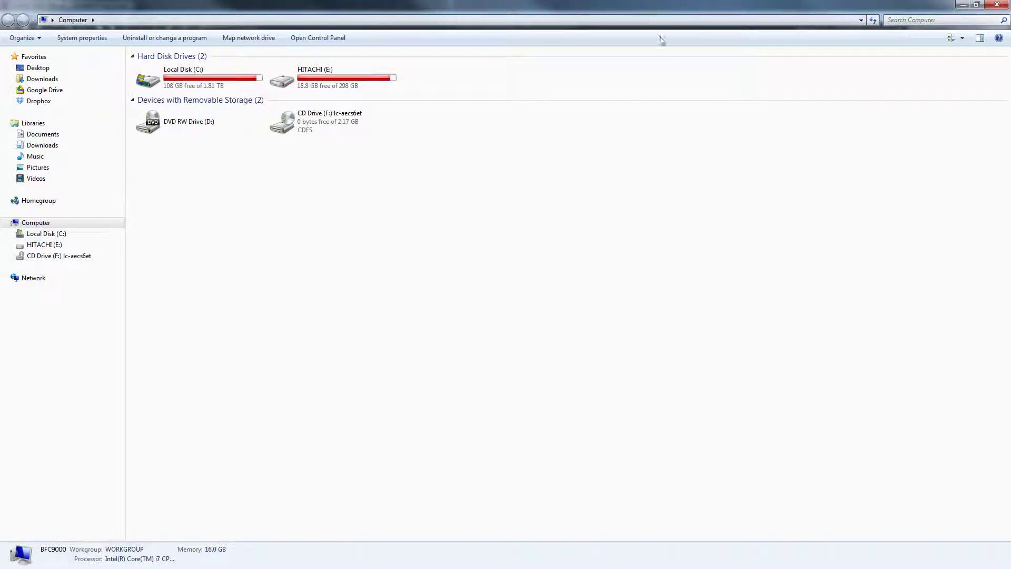
{"action": "left_click", "coordinate": [20, 68]}
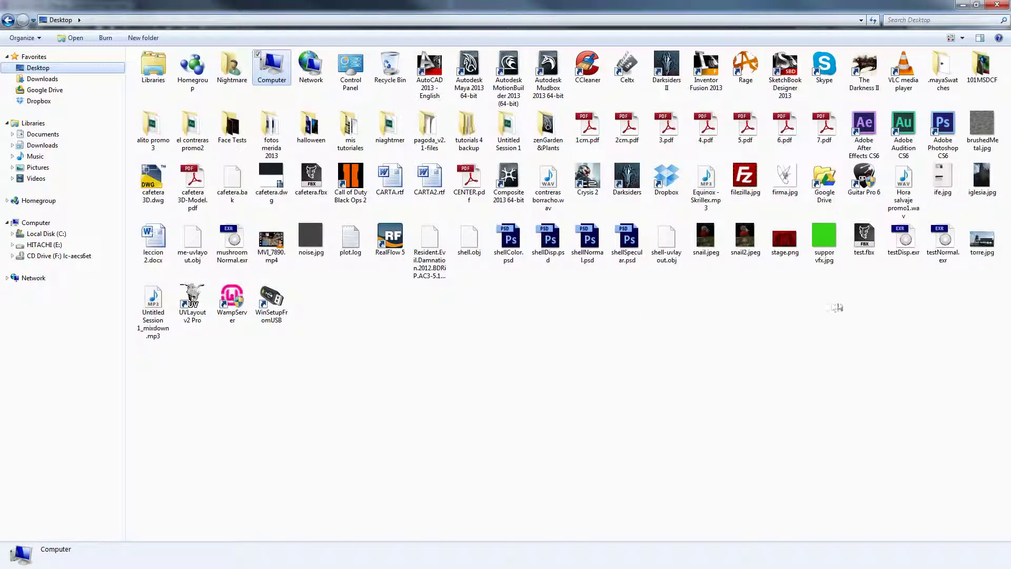
{"action": "left_click", "coordinate": [832, 301]}
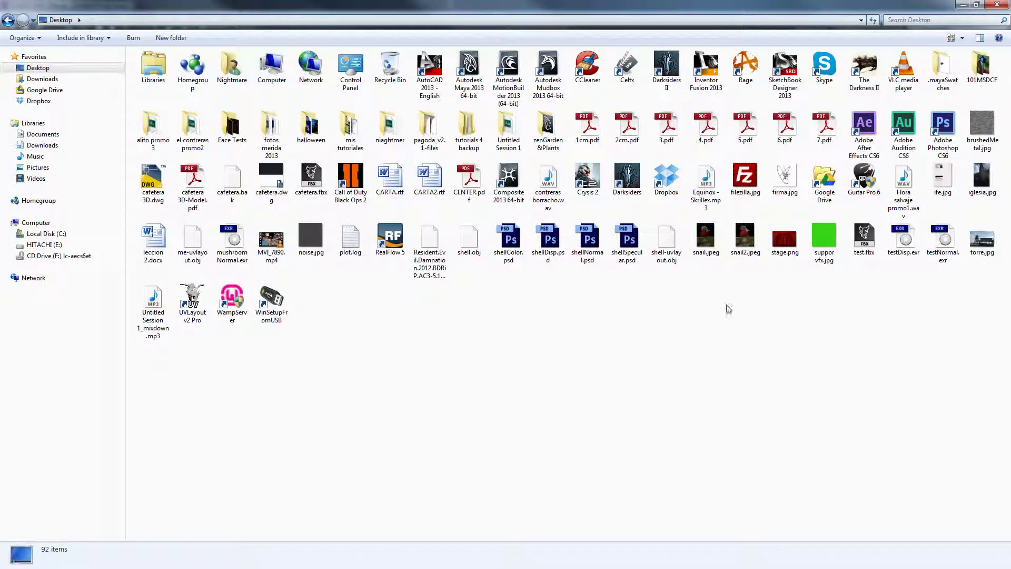
{"action": "left_click", "coordinate": [271, 242]}
{"action": "key", "text": "Return"}
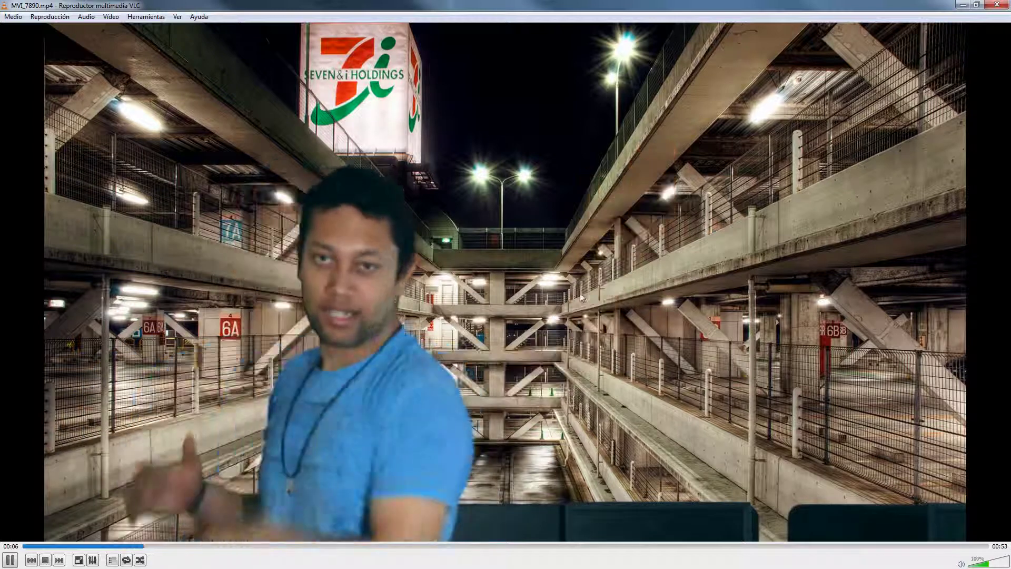
{"action": "left_click", "coordinate": [10, 560]}
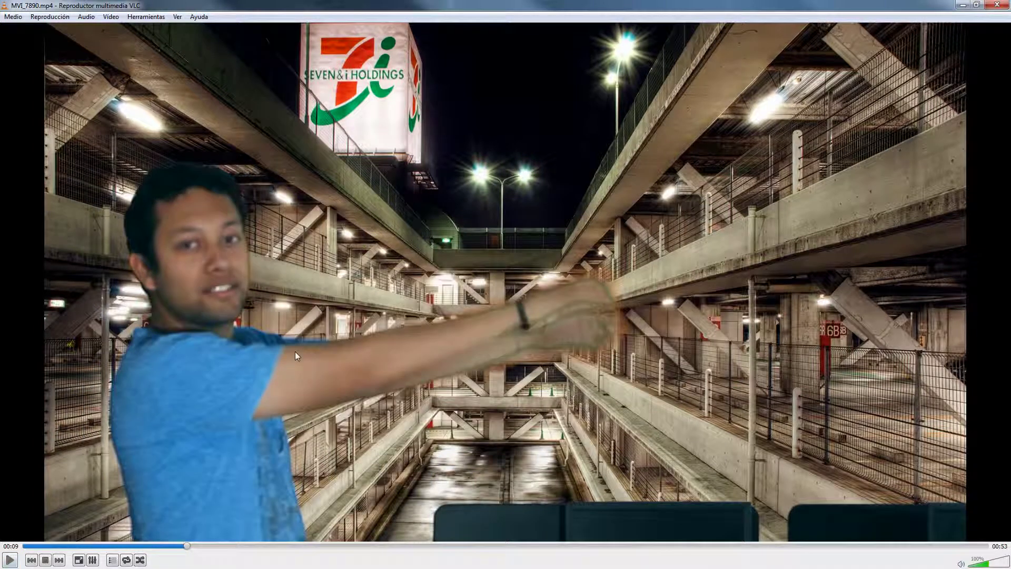